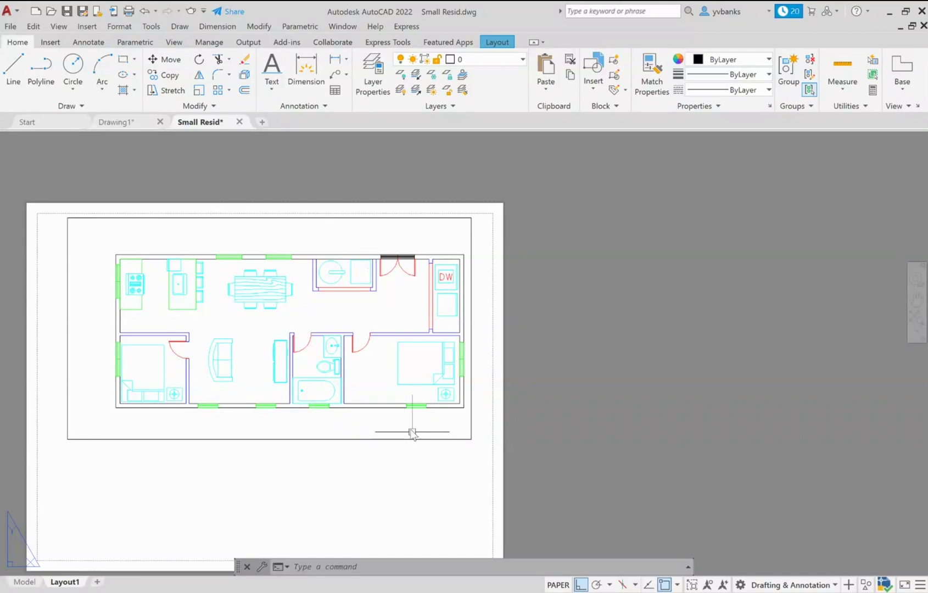
Step: Switch from Layout1 to Model space and zoom to fit the whole Small Resid floor plan
scroll(227, 466, "down", 2)
scroll(107, 472, "up", 2)
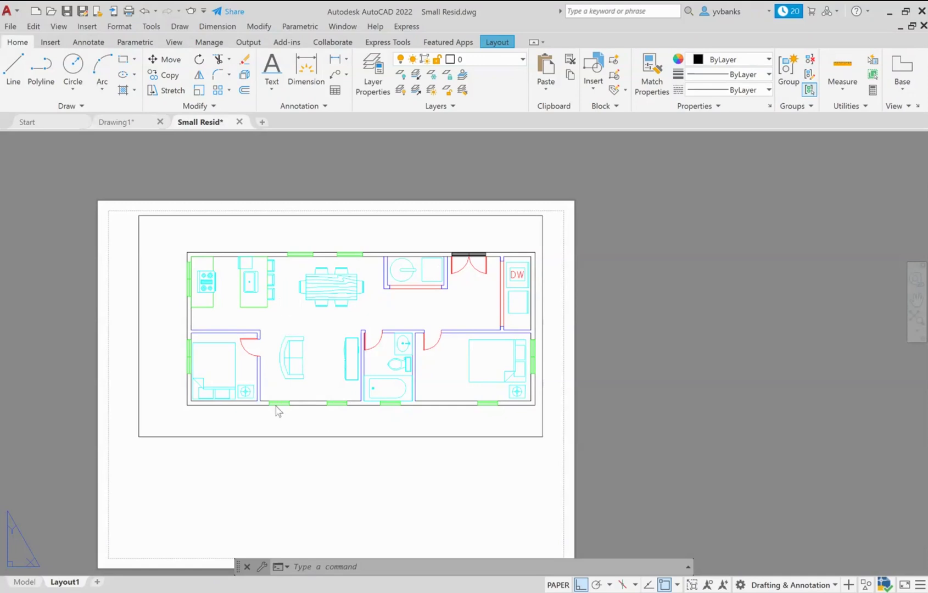
left_click(24, 582)
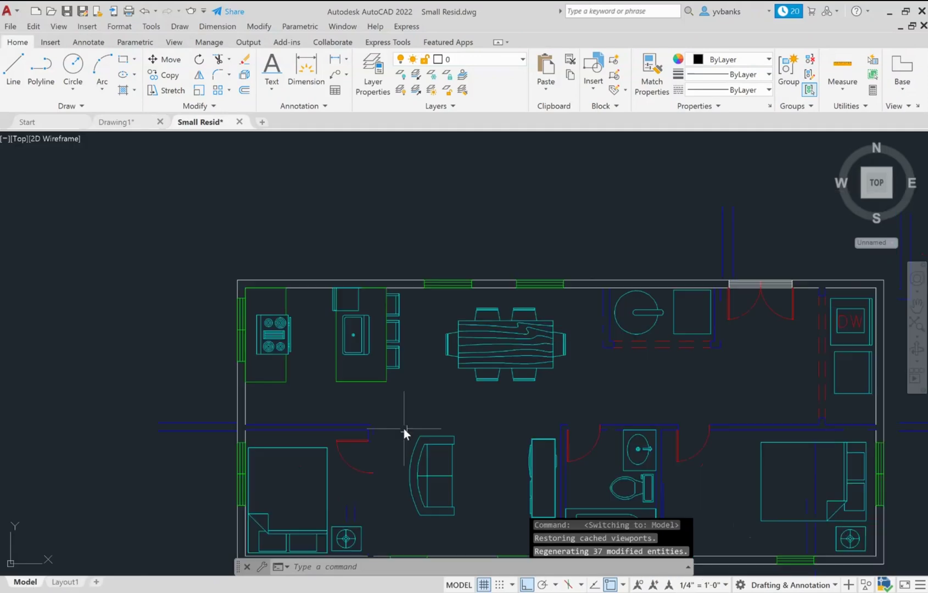
scroll(405, 439, "down", 4)
scroll(406, 471, "up", 2)
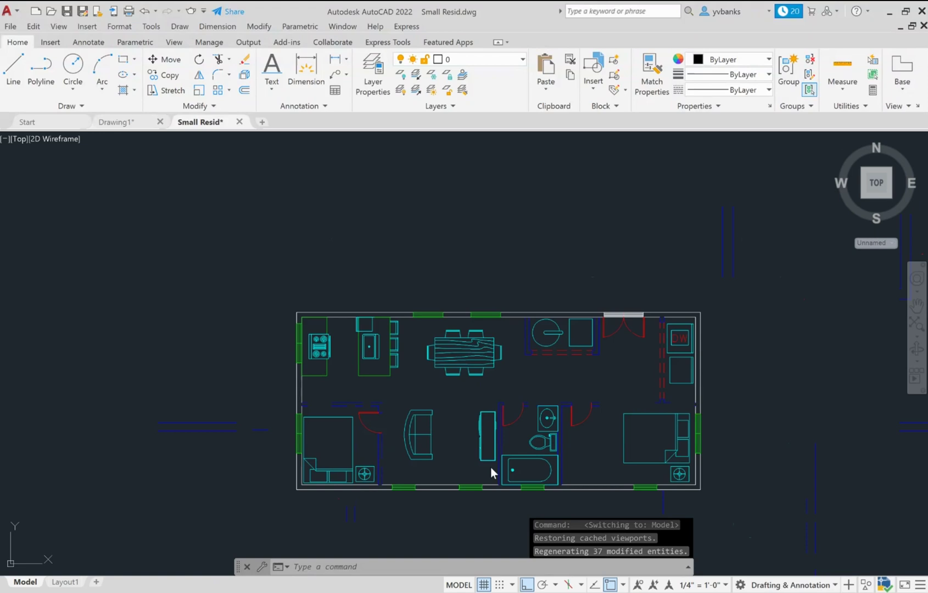
scroll(490, 468, "up", 2)
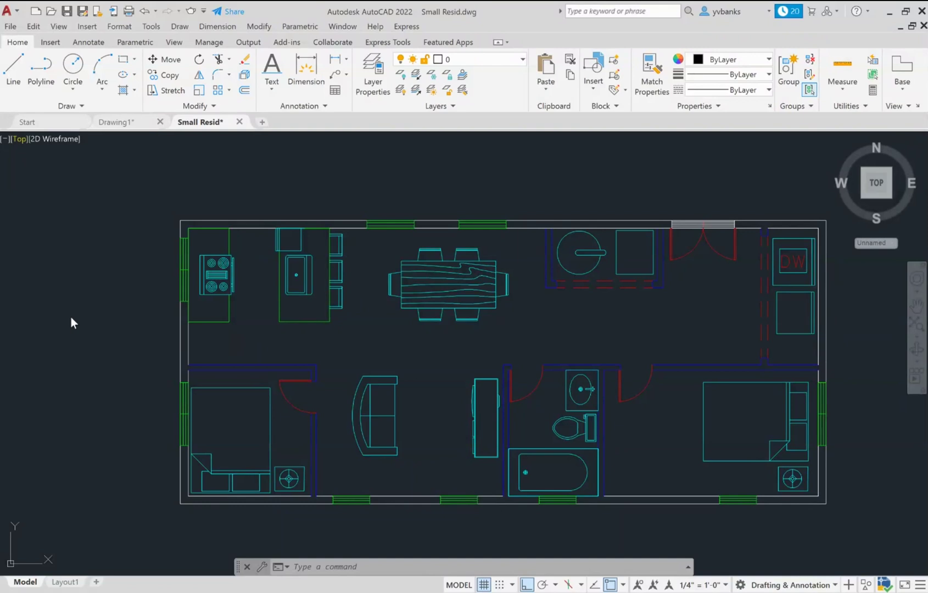
Step: Create a new named view 'Kitchen' bounded by a window around the kitchen corner
key("v")
key("Return")
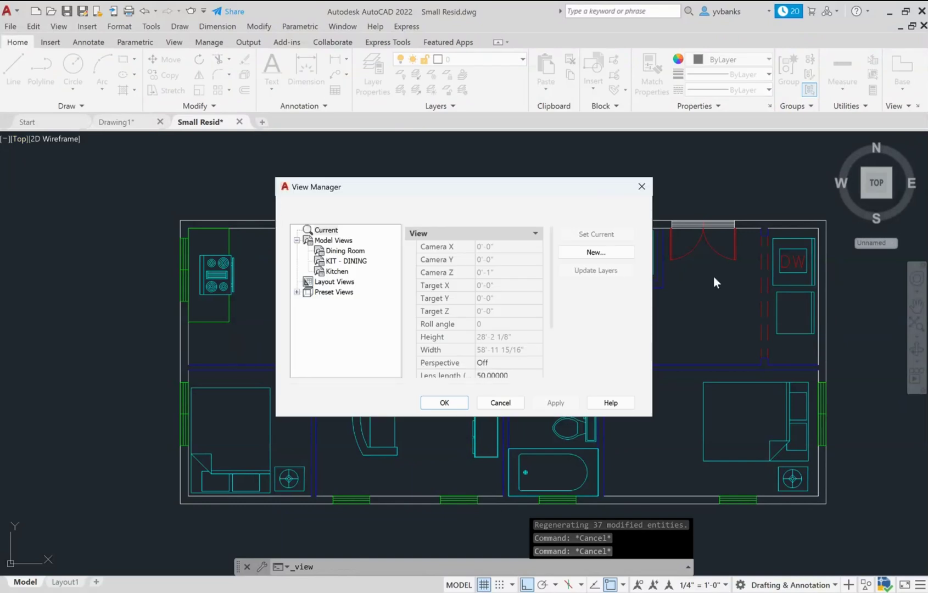
left_click(599, 253)
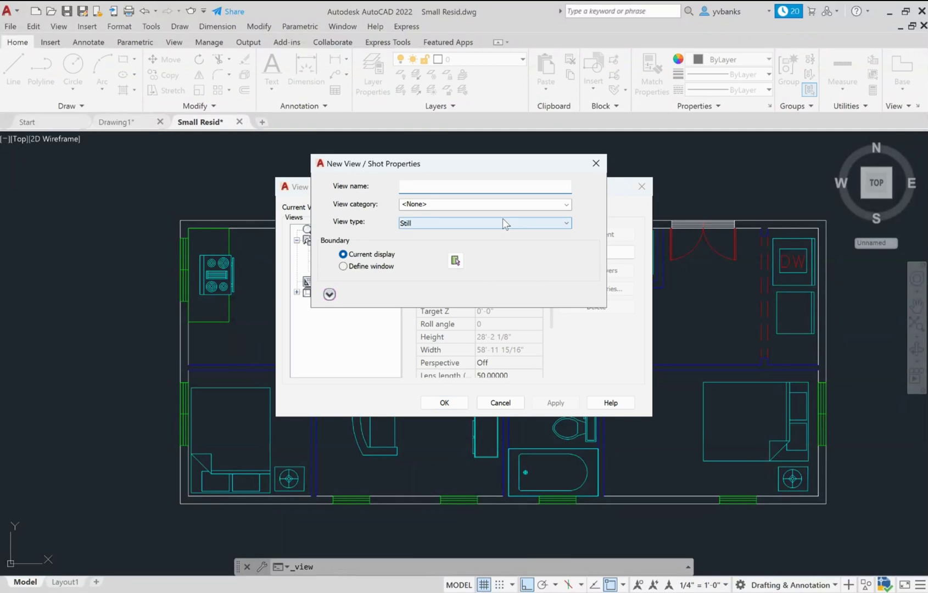
type("Kitchen")
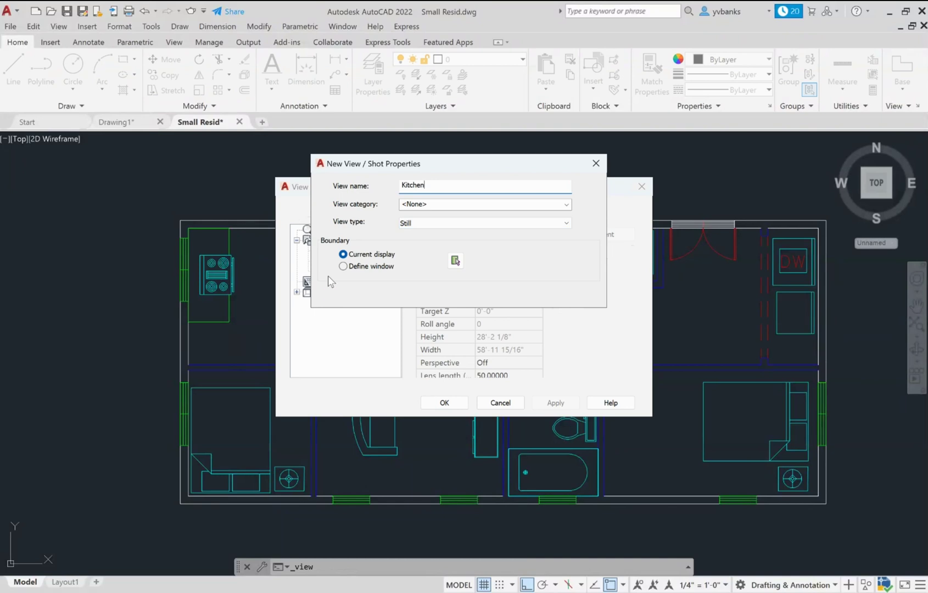
left_click(343, 267)
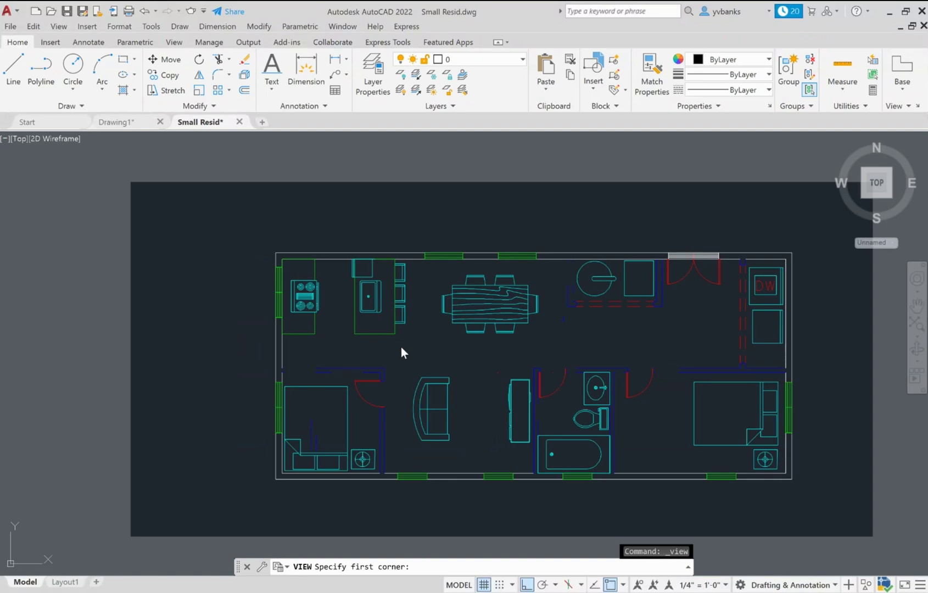
scroll(400, 347, "up", 2)
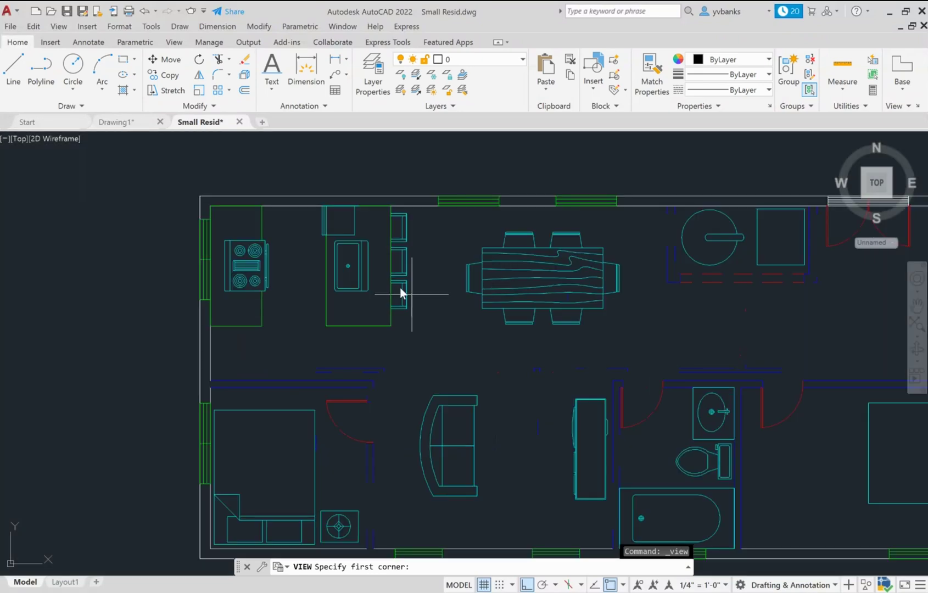
left_click(433, 342)
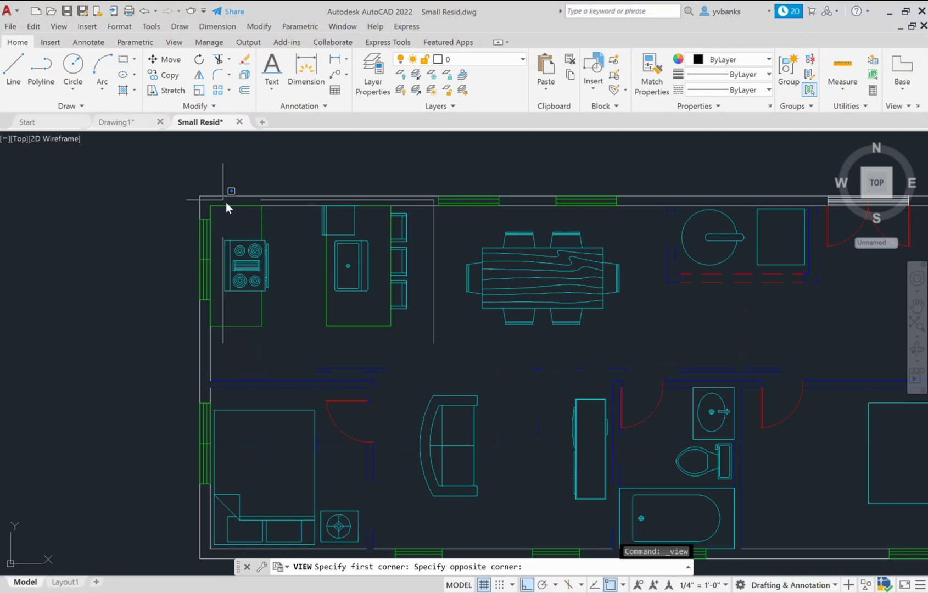
left_click(182, 186)
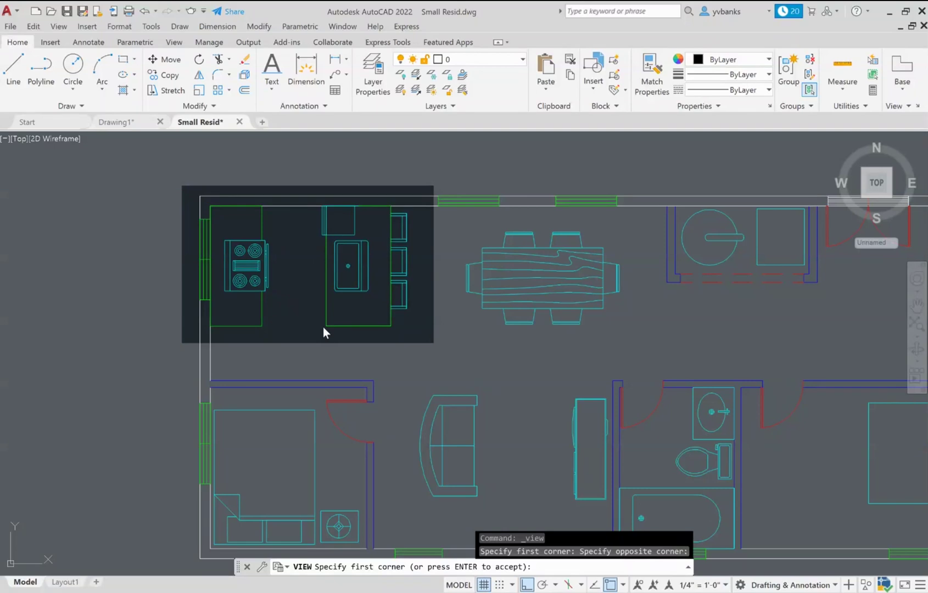
key("Return")
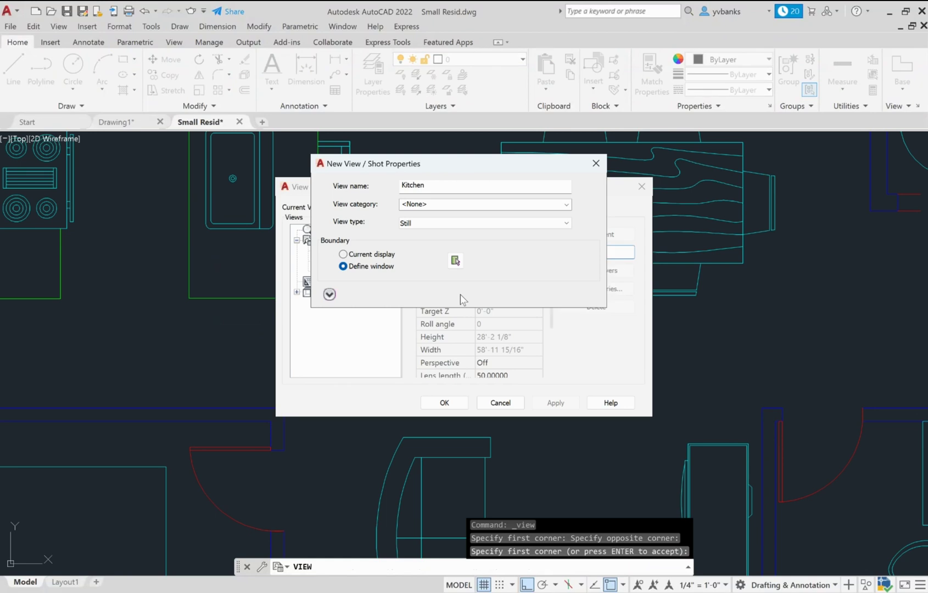
Step: Replace the existing Kitchen view with the new one and apply the changes
key("Return")
left_click(473, 310)
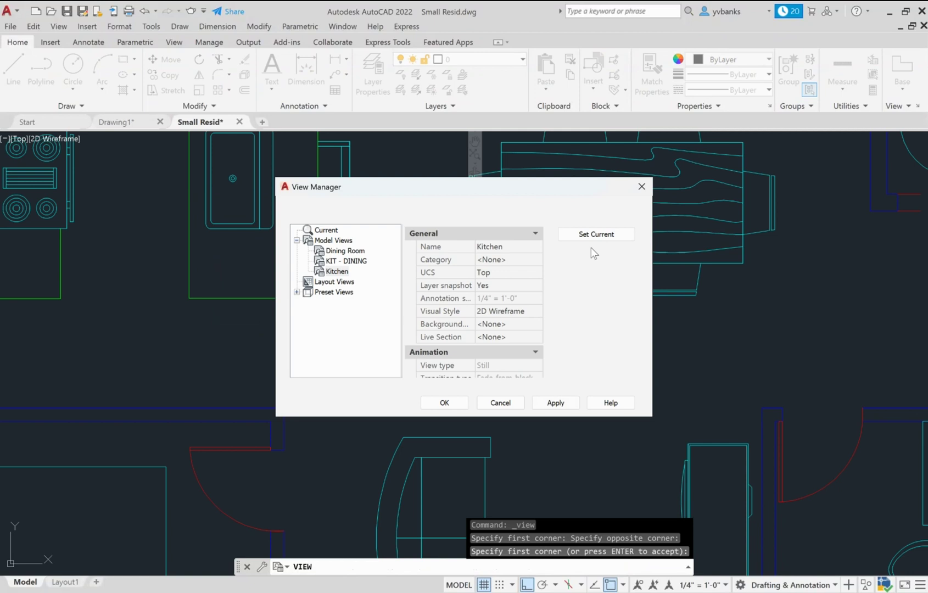
left_click(561, 404)
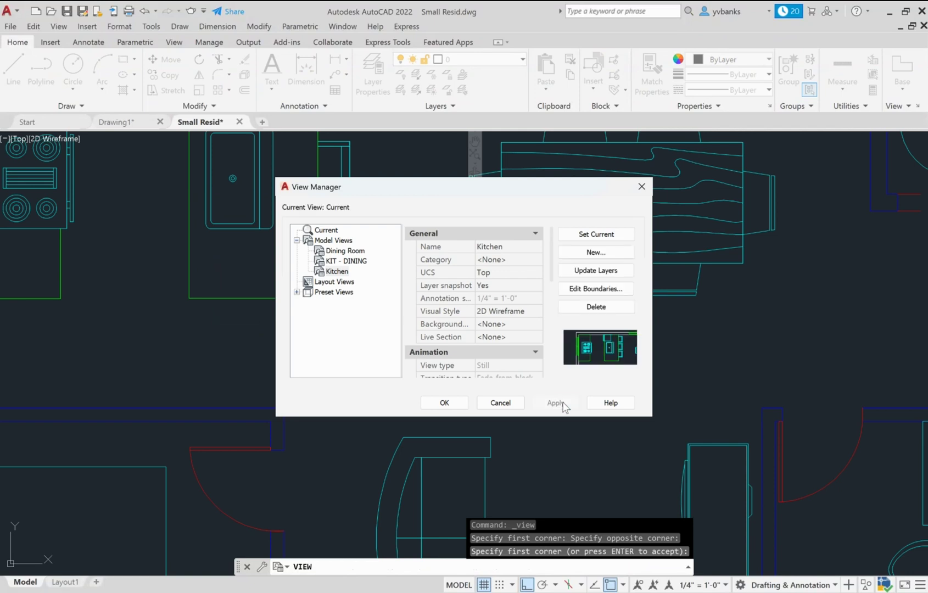
left_click(444, 403)
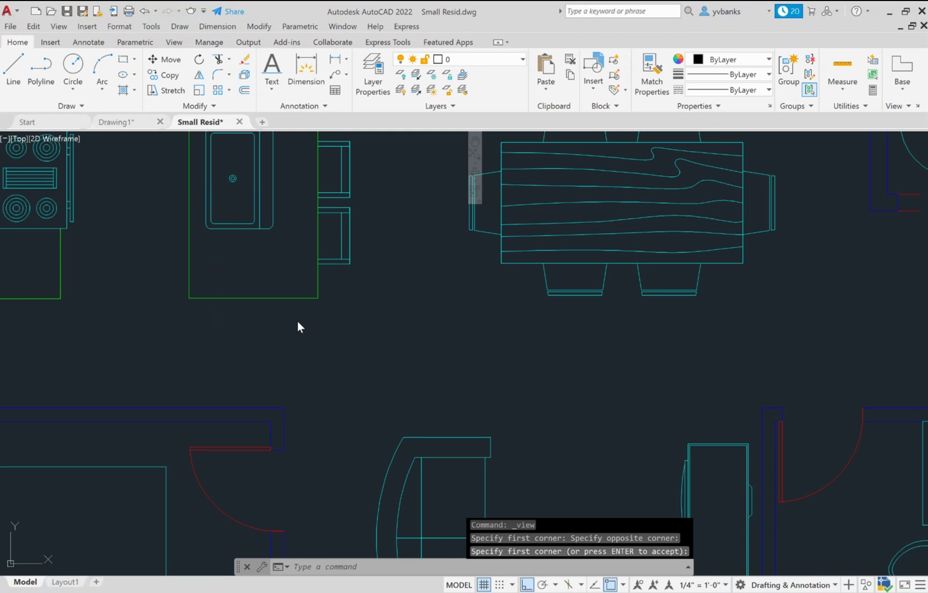
Step: On Layout1, restore the Kitchen view in the viewport at 1/2" = 1'-0"
scroll(167, 500, "down", 5)
left_click(65, 582)
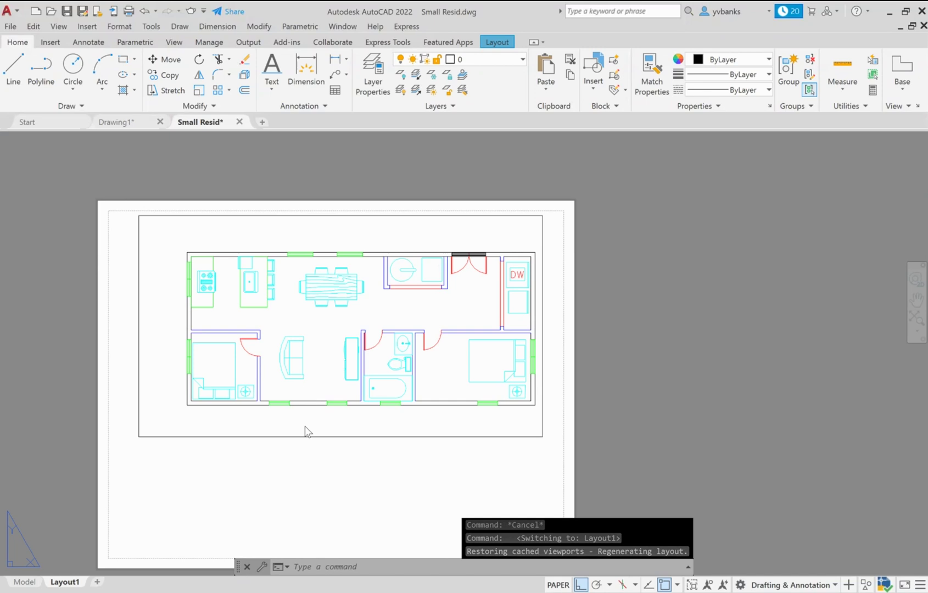
double_click(315, 430)
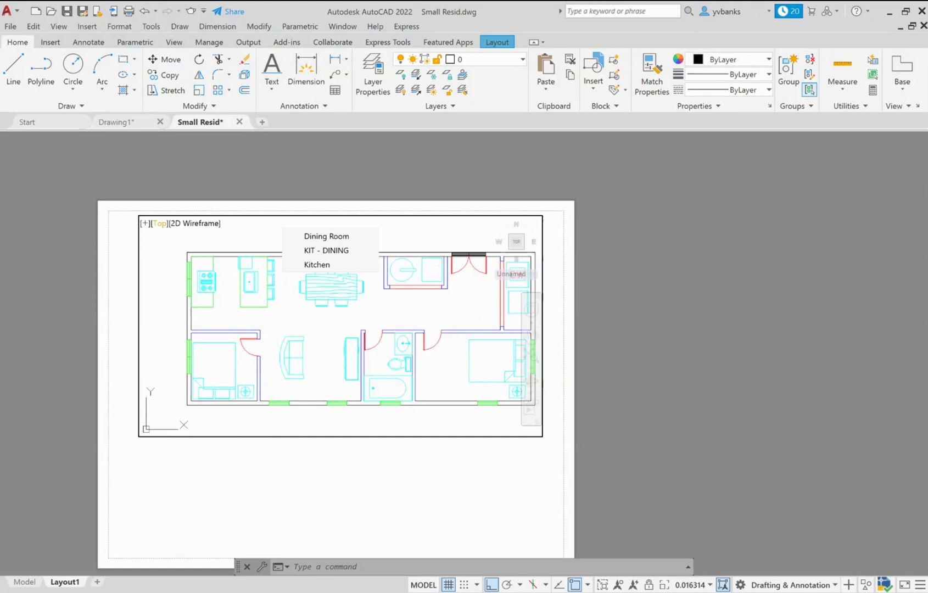
left_click(324, 269)
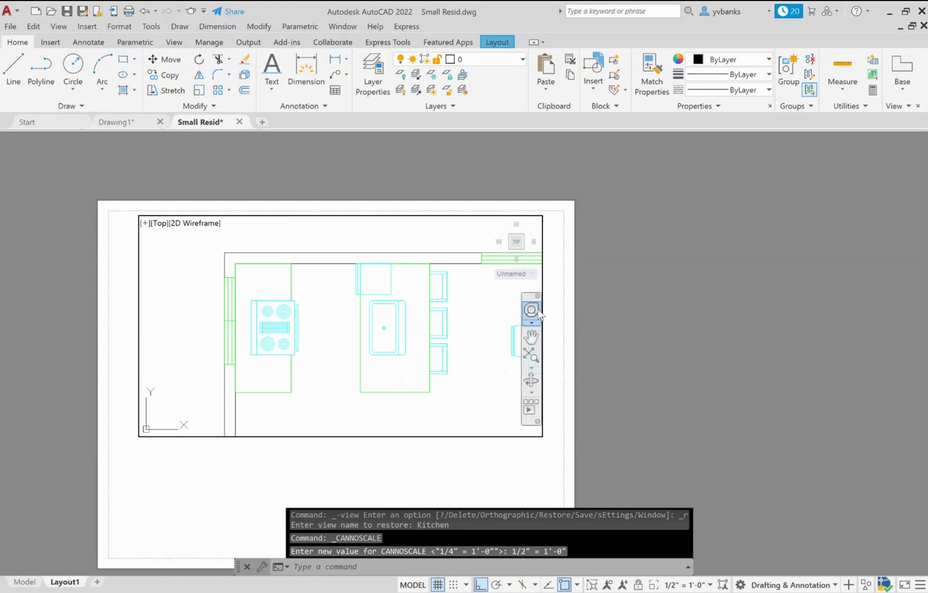
Step: Pan the kitchen slightly right and up, lock the viewport, and return to paper space
left_click(531, 336)
mouse_move(484, 391)
left_mouse_down()
mouse_move(506, 391)
mouse_move(493, 384)
left_mouse_up()
key("Escape")
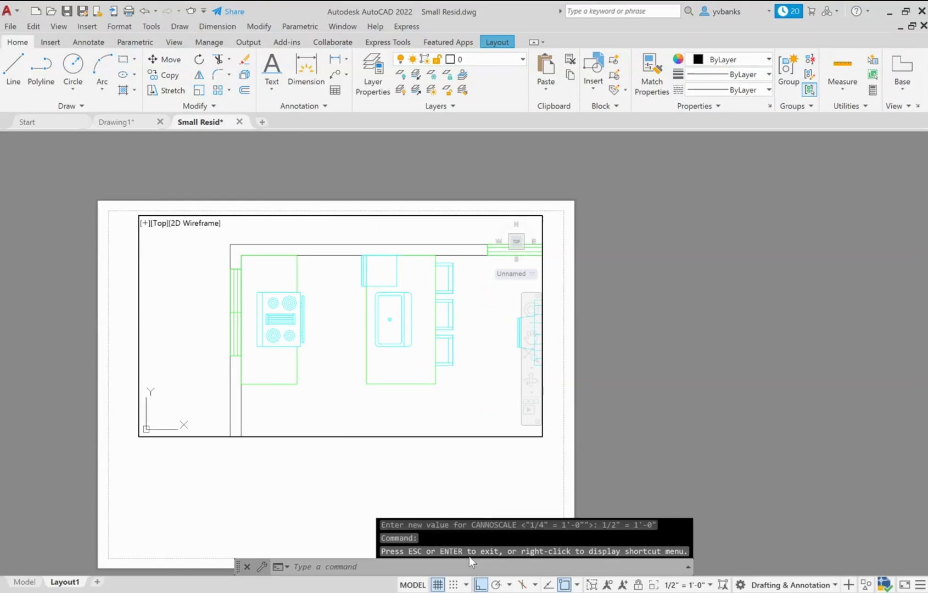
left_click(639, 585)
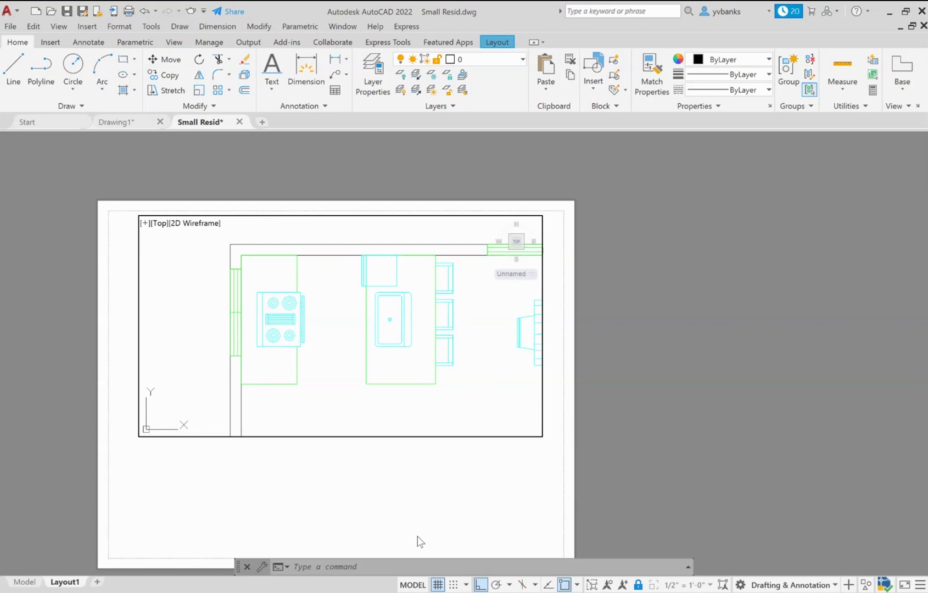
left_click(411, 585)
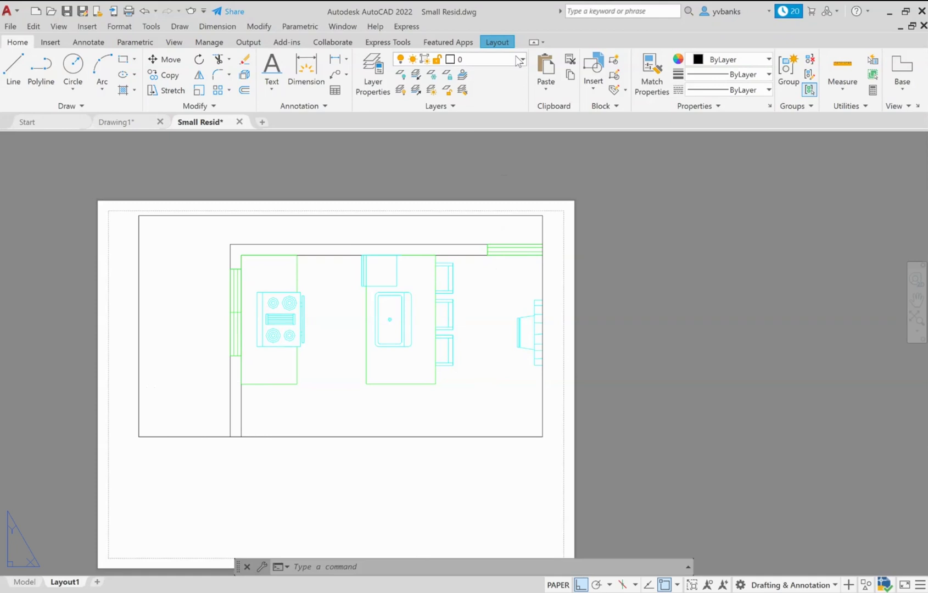
Step: Make a-anno-text the current layer for the title text
left_click(496, 60)
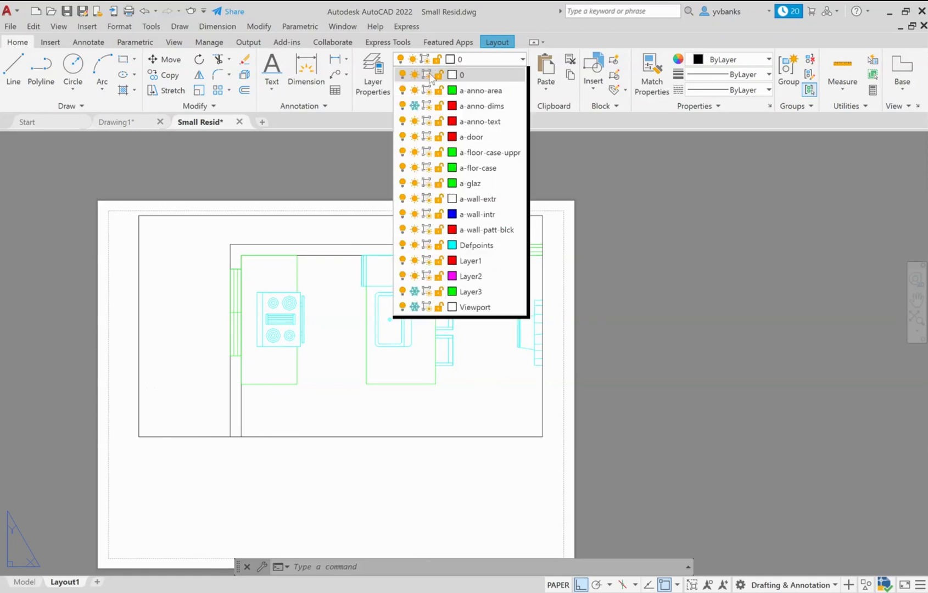
left_click(502, 121)
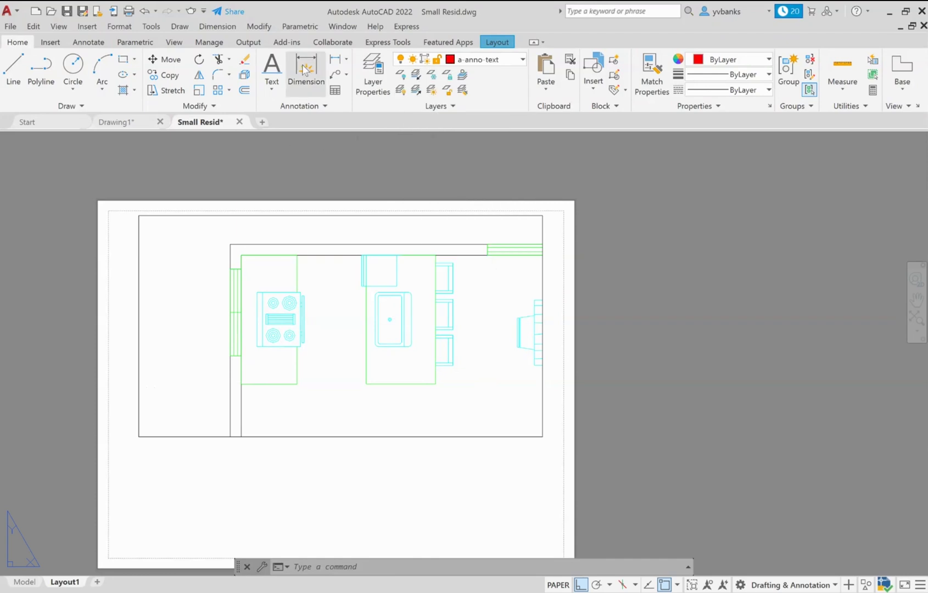
left_click(274, 95)
left_click(260, 137)
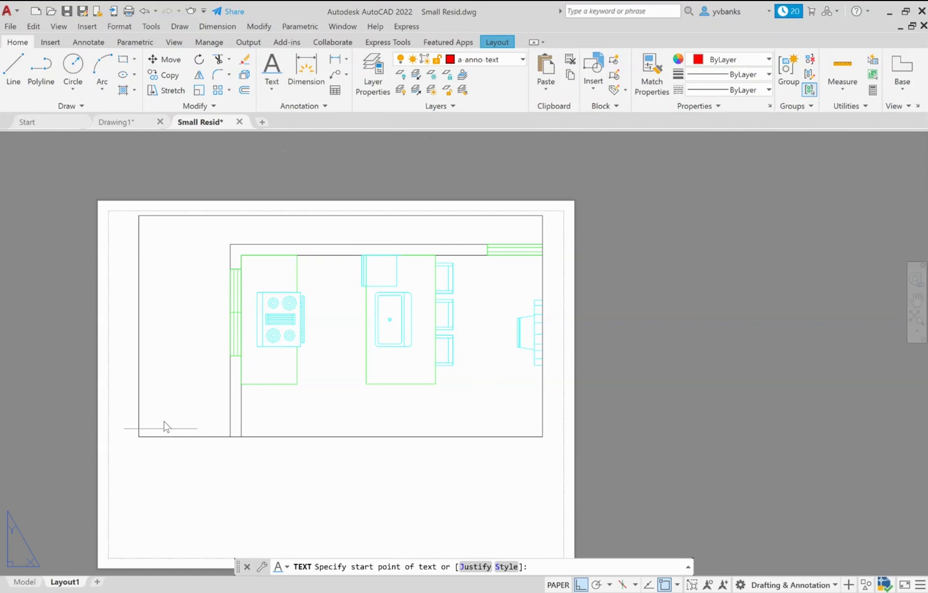
left_click(138, 450)
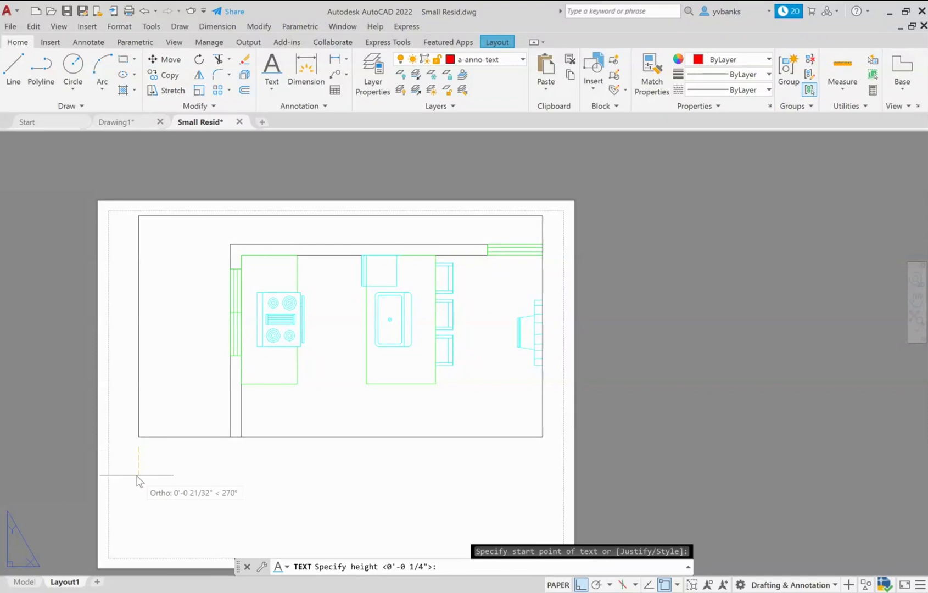
key("Return")
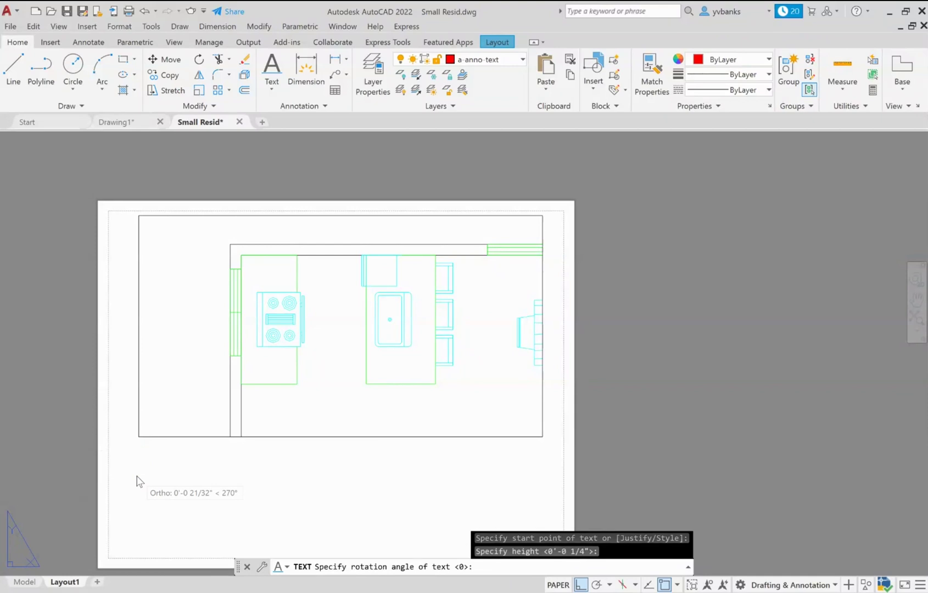
key("Escape")
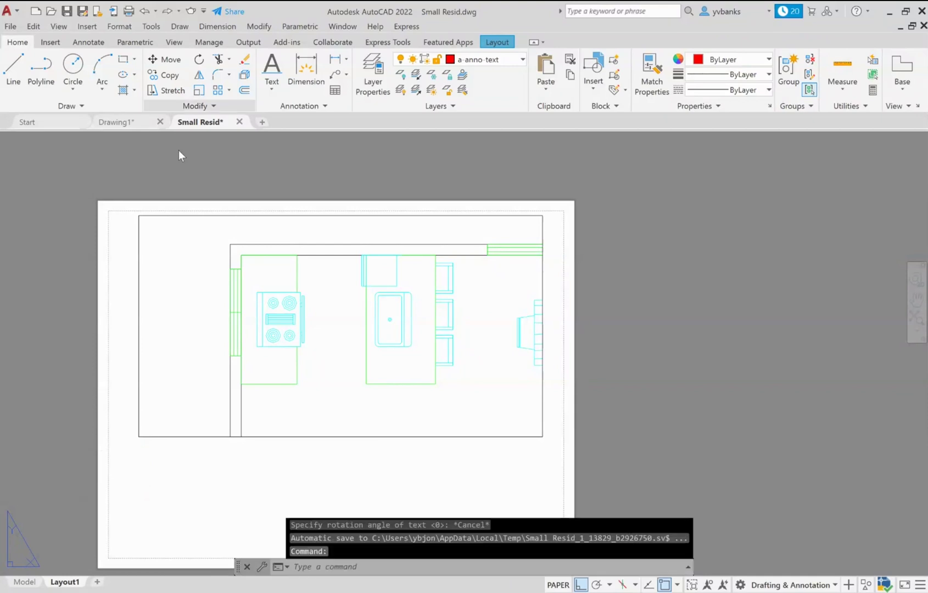
Step: Place a single-line title 'Kitchen -' below the viewport at default height and 0 rotation
left_click(267, 89)
left_click(247, 137)
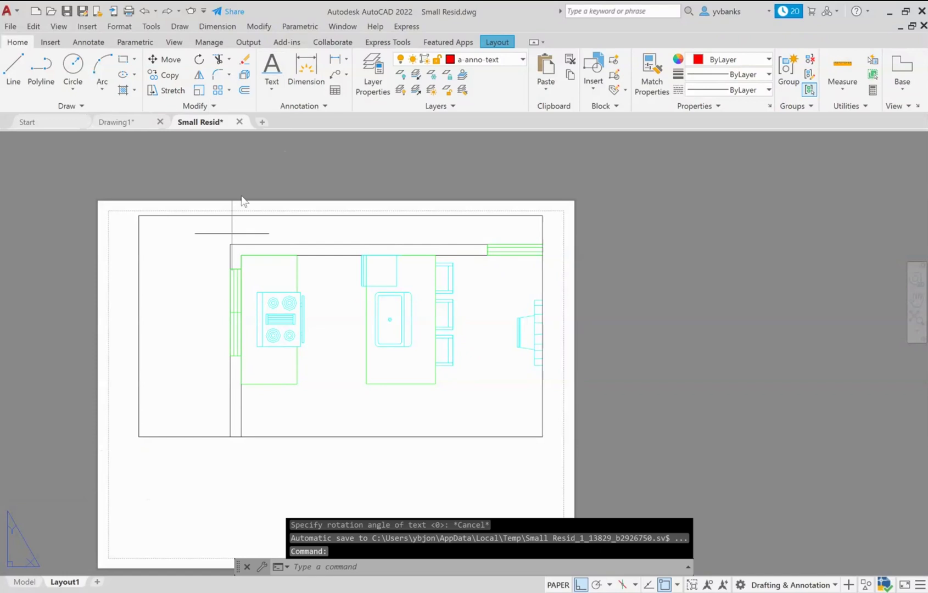
left_click(138, 446)
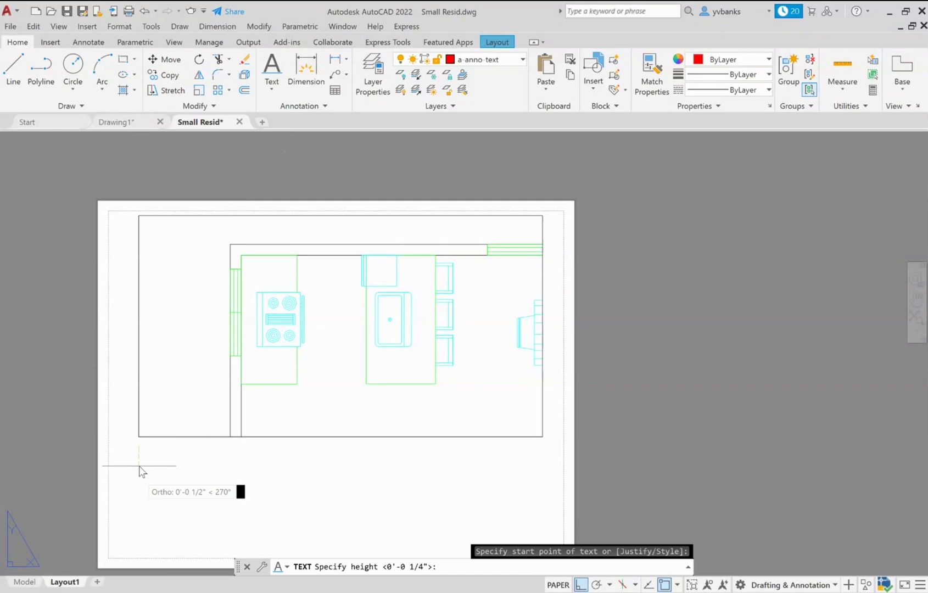
left_click(141, 475)
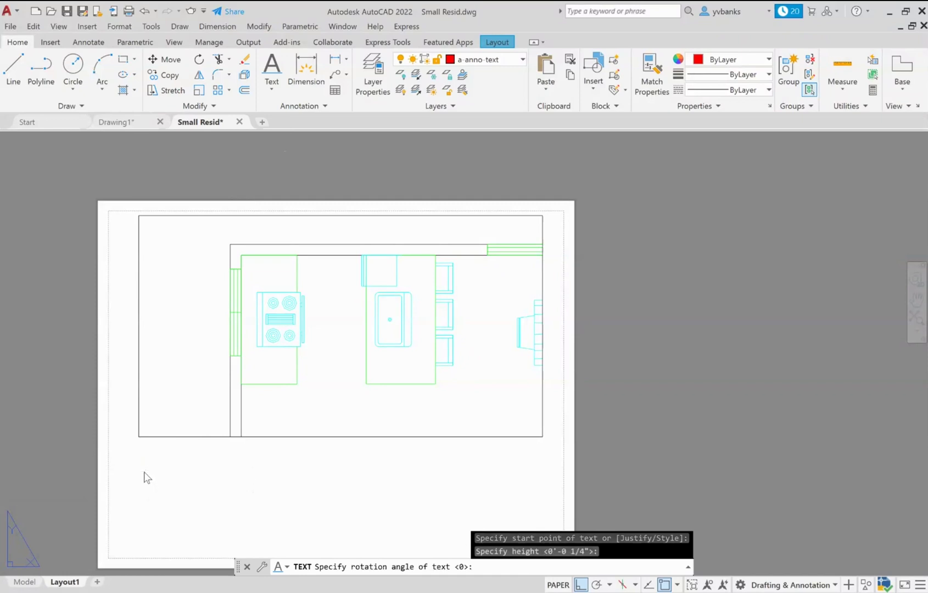
key("Return")
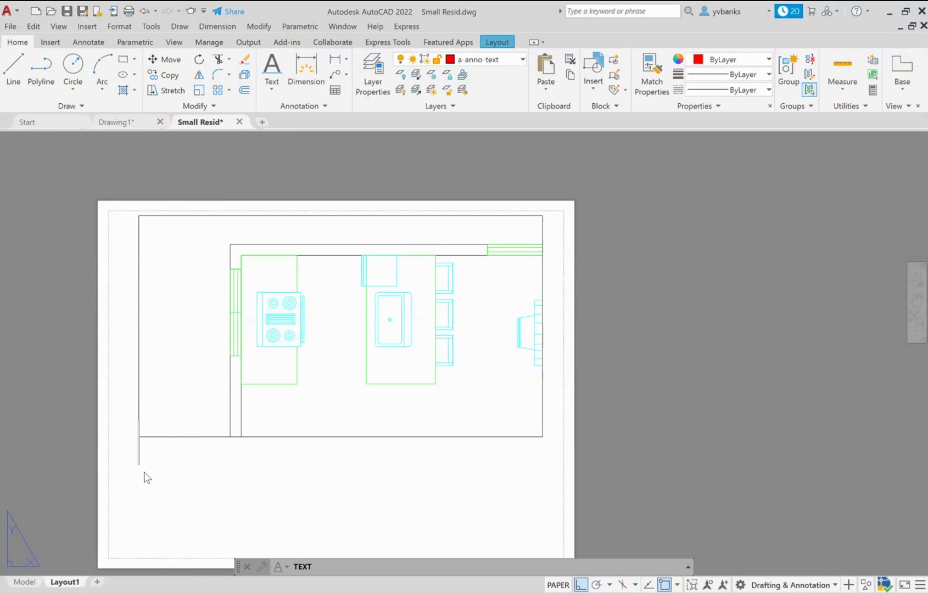
type("Kitch")
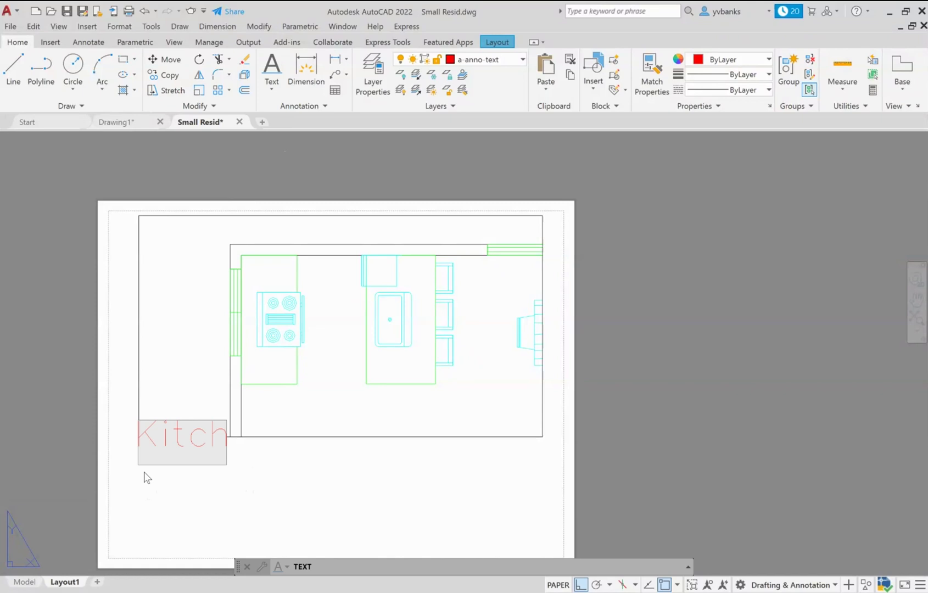
type("en ")
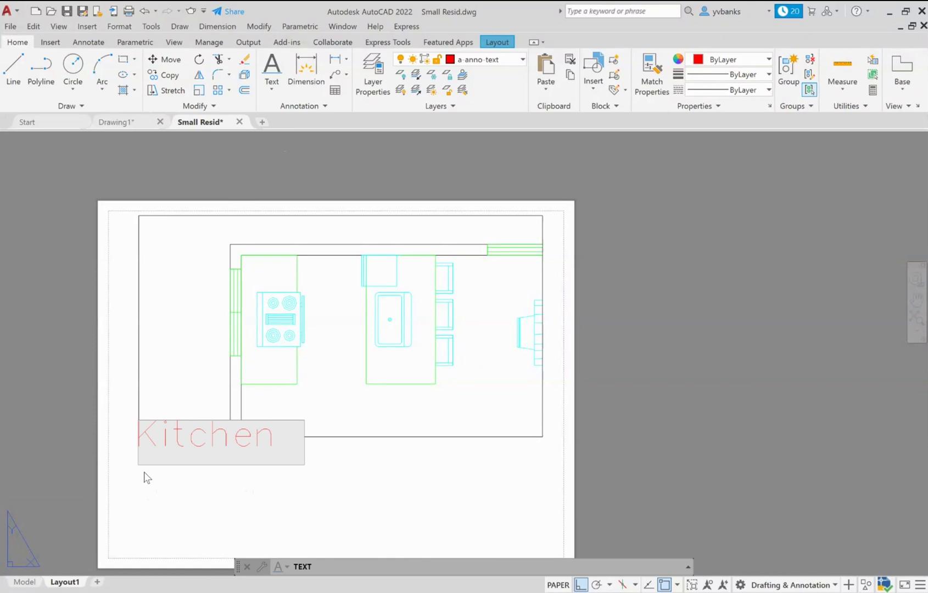
type("View")
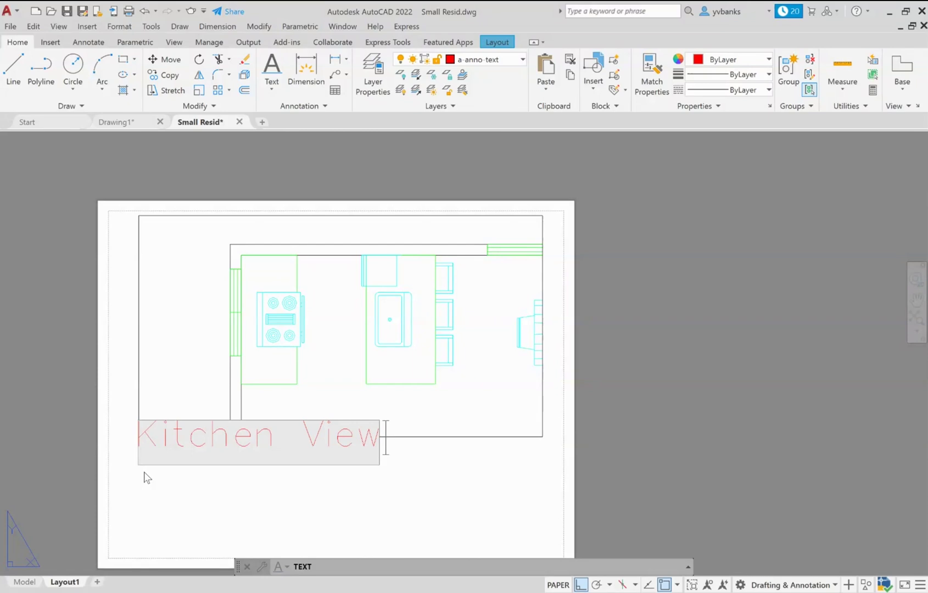
key("BackSpace")
key("BackSpace")
key("BackSpace")
key("BackSpace")
key("BackSpace")
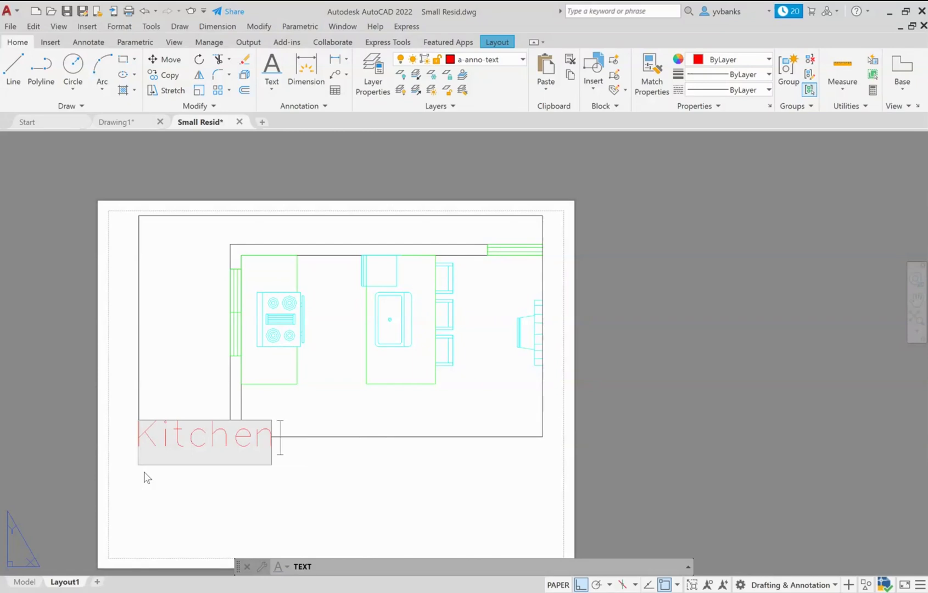
type("-")
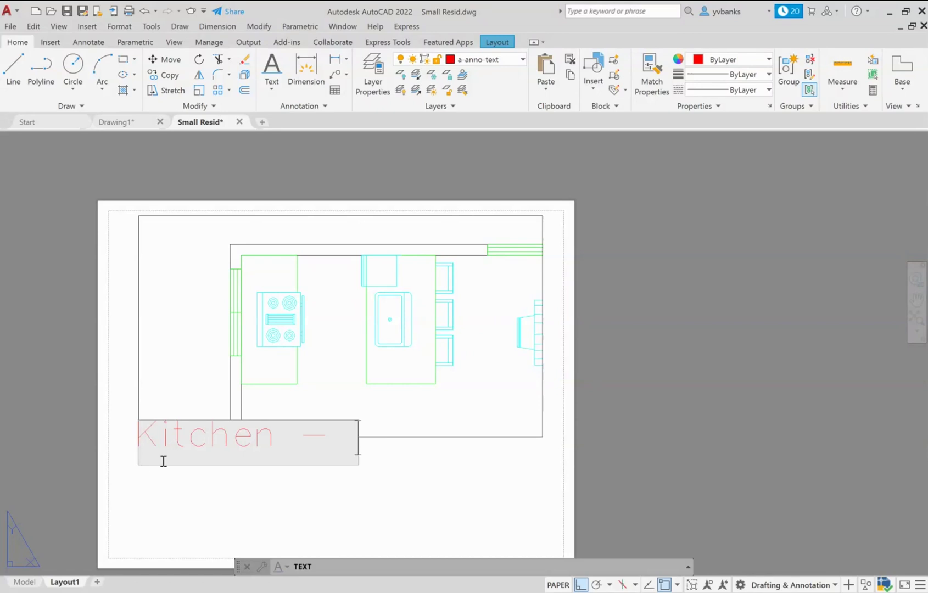
left_click(366, 513)
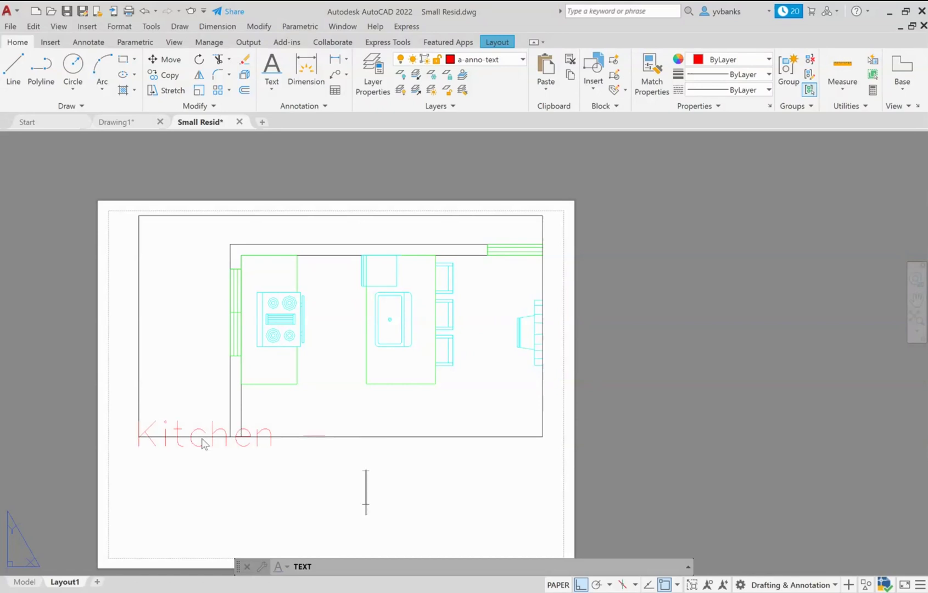
key("Return")
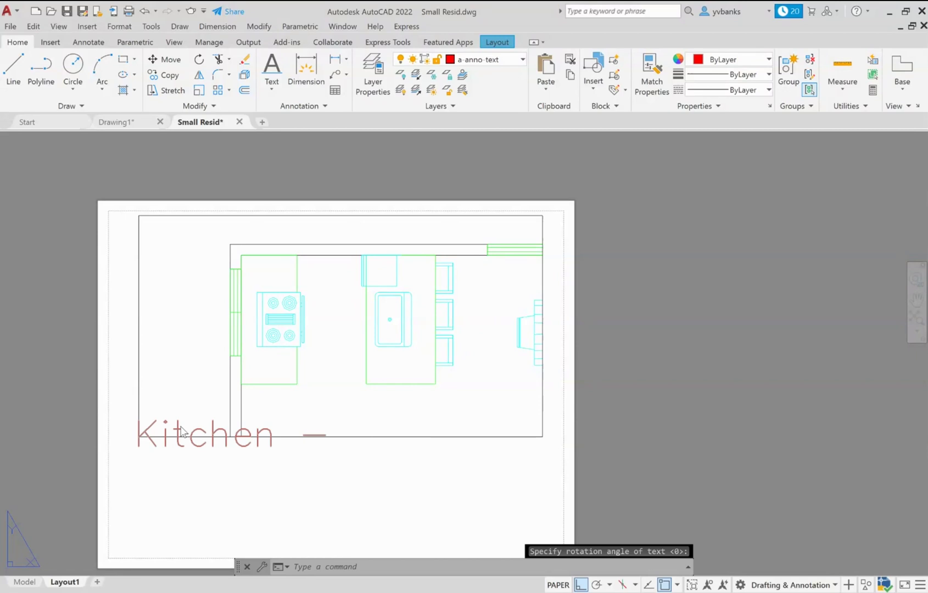
left_click(173, 430)
left_click(164, 59)
Step: Move the 'Kitchen -' title straight down, clear below the viewport
left_click(173, 440)
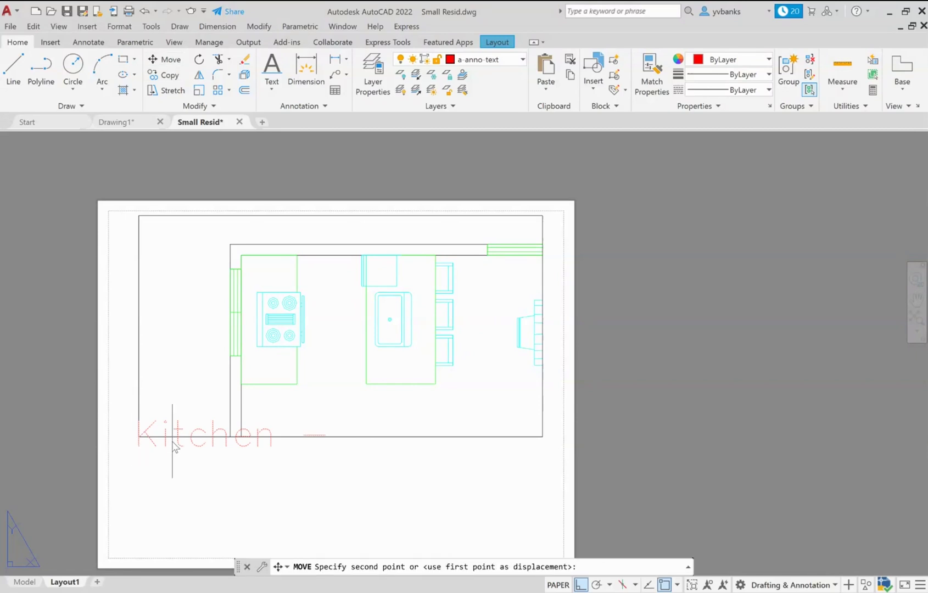
left_click(173, 471)
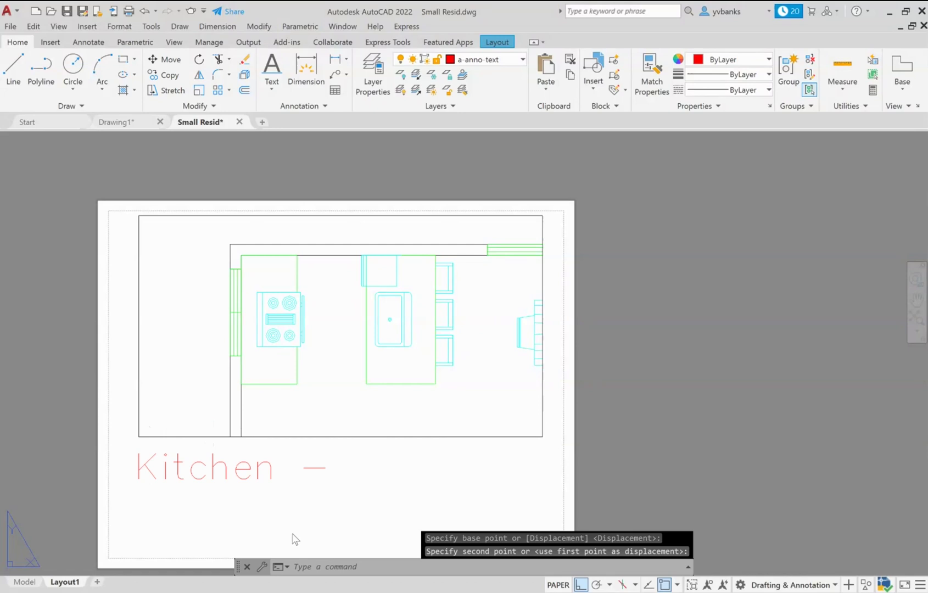
key("Escape")
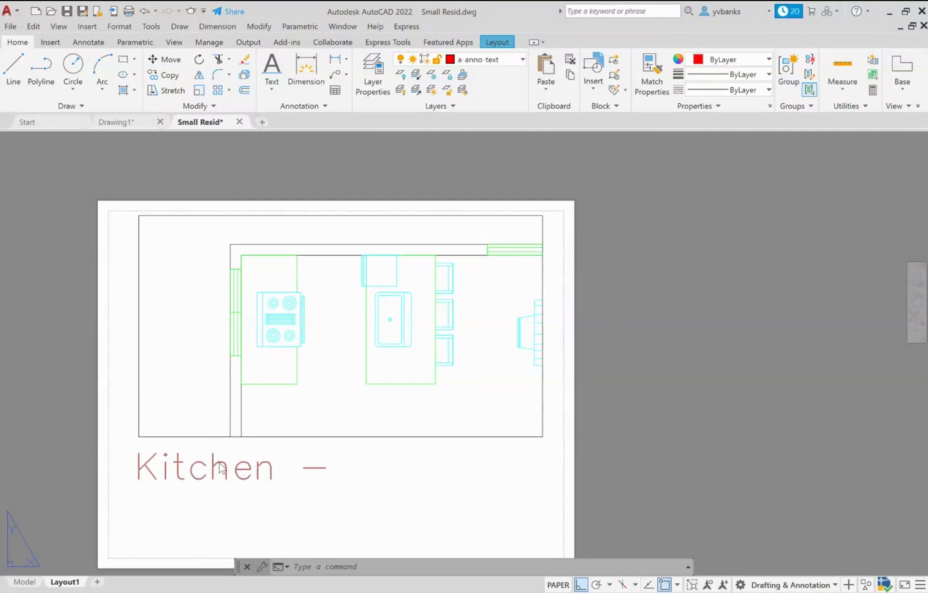
key("ctrl+z")
Step: Edit the 'Kitchen -' title and bring up the Field dialog with Ctrl+F
double_click(222, 468)
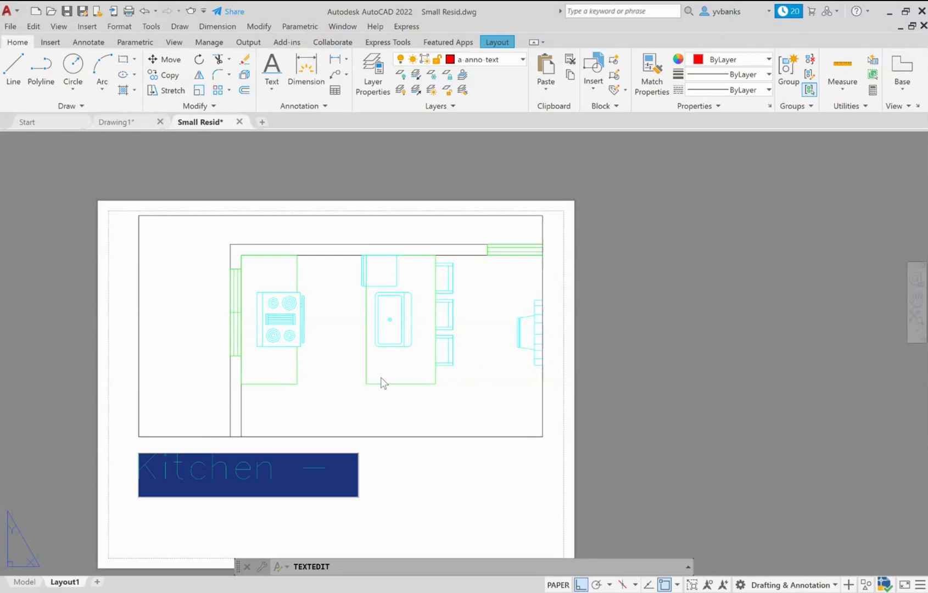
key("ctrl+f")
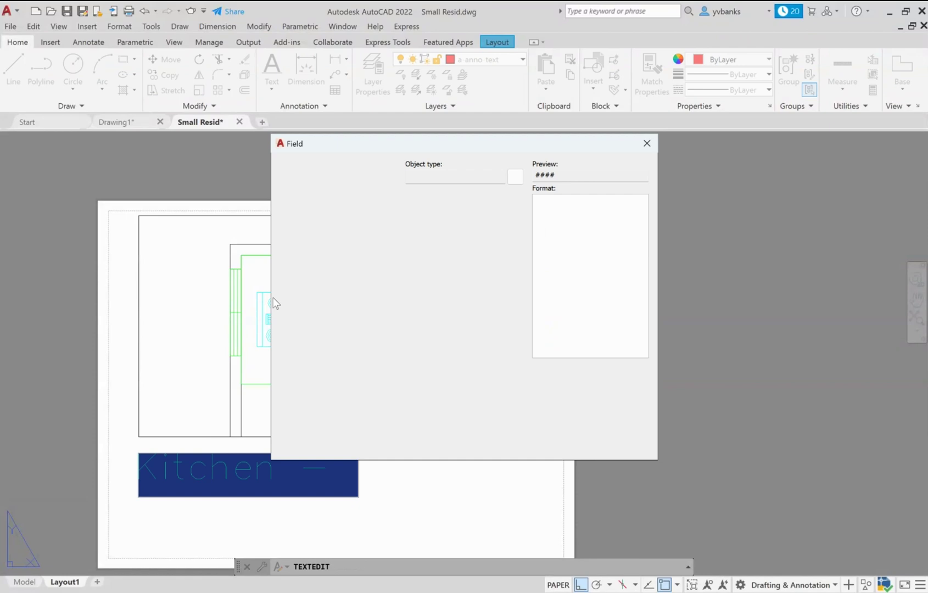
Step: Insert an Objects > Object field using the viewport's Custom scale name, showing 1/2" = 1'-0"
left_click(346, 177)
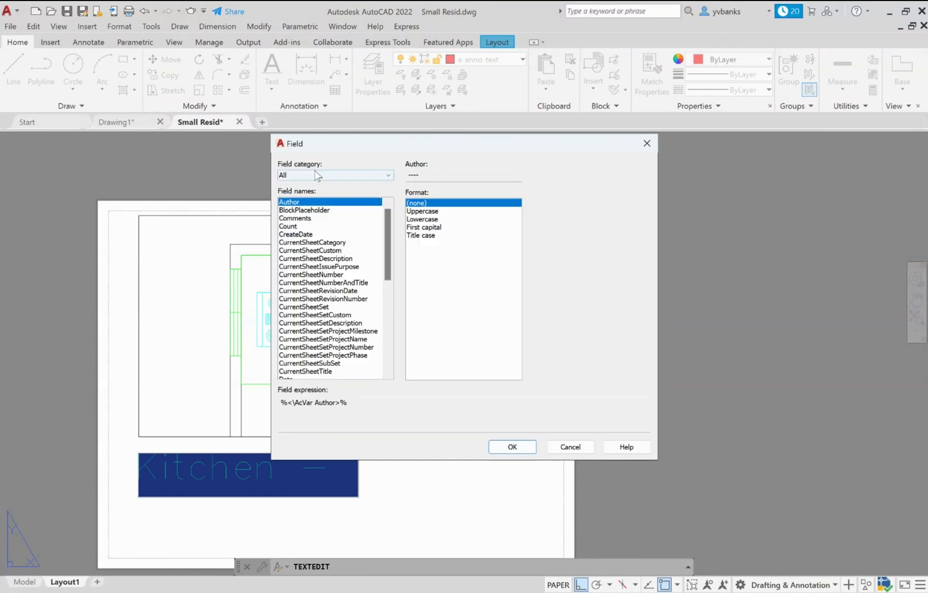
left_click(319, 176)
left_click(389, 177)
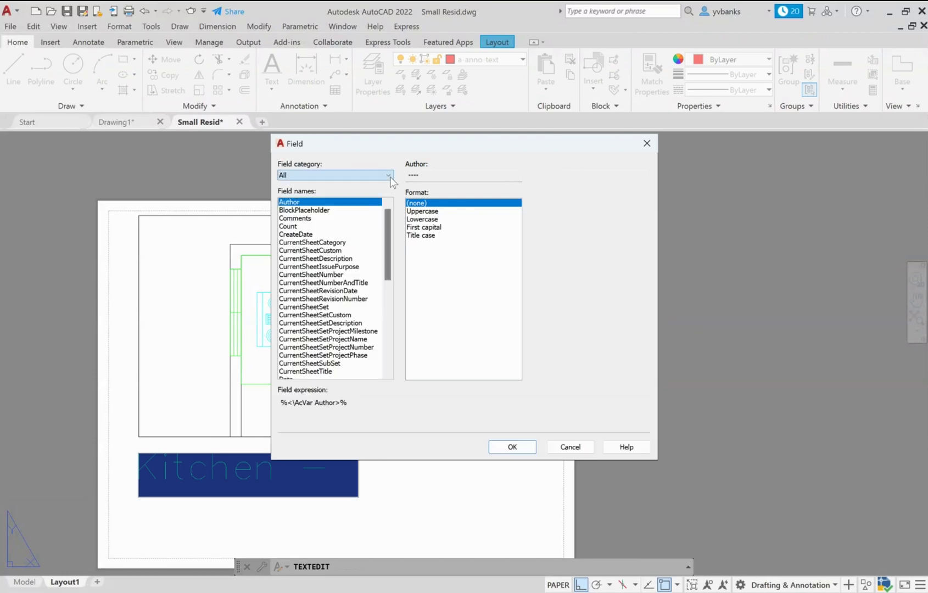
key("o")
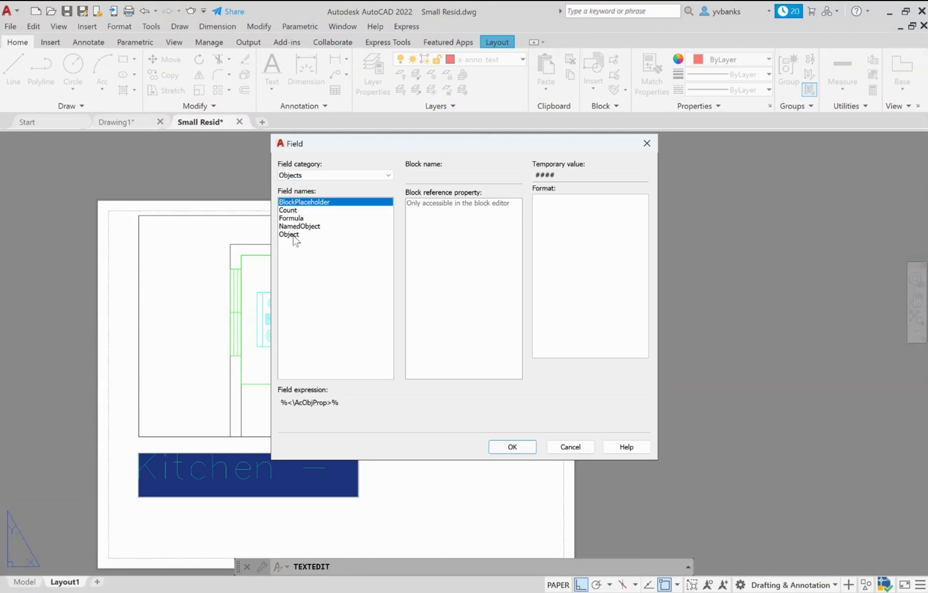
left_click(293, 236)
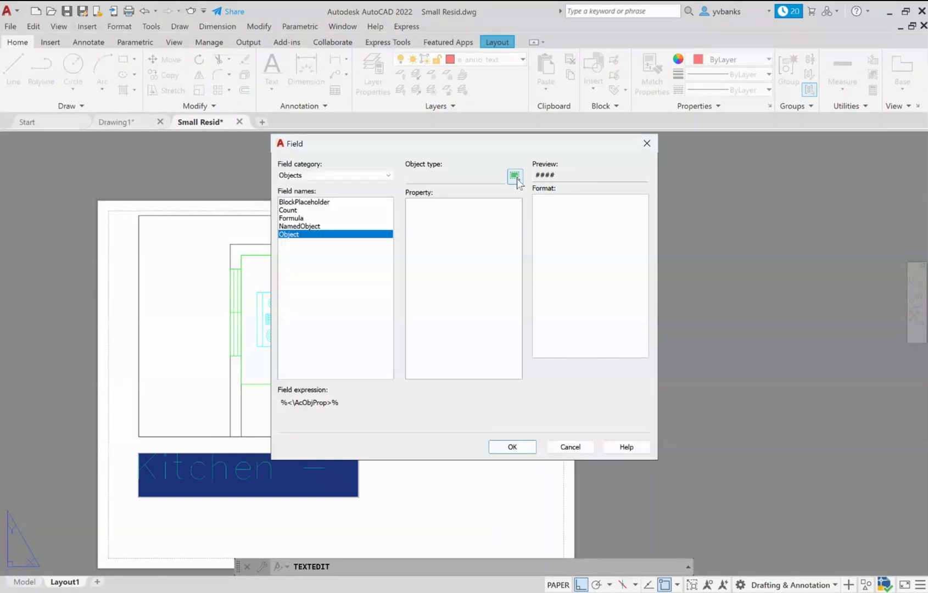
left_click(515, 178)
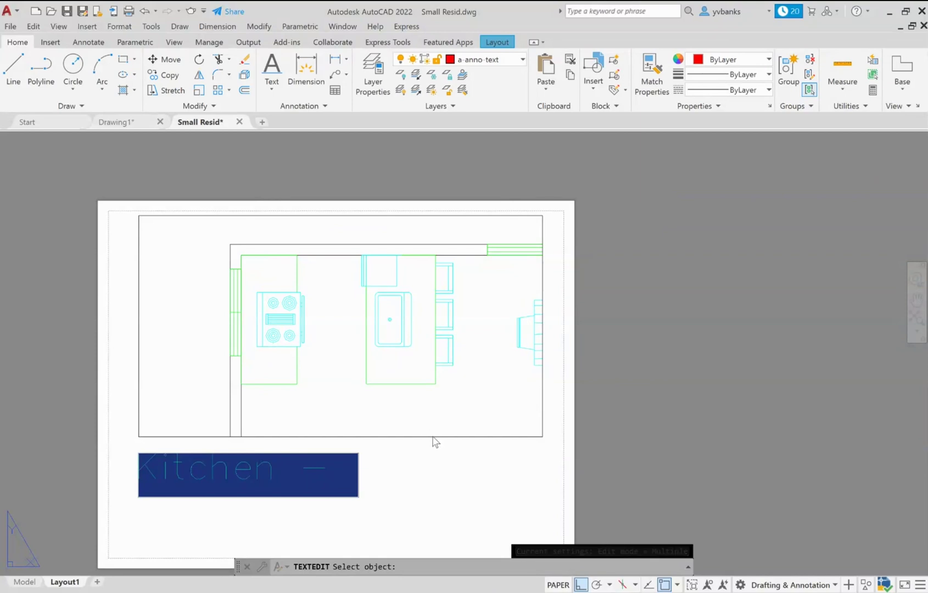
key("ctrl+f")
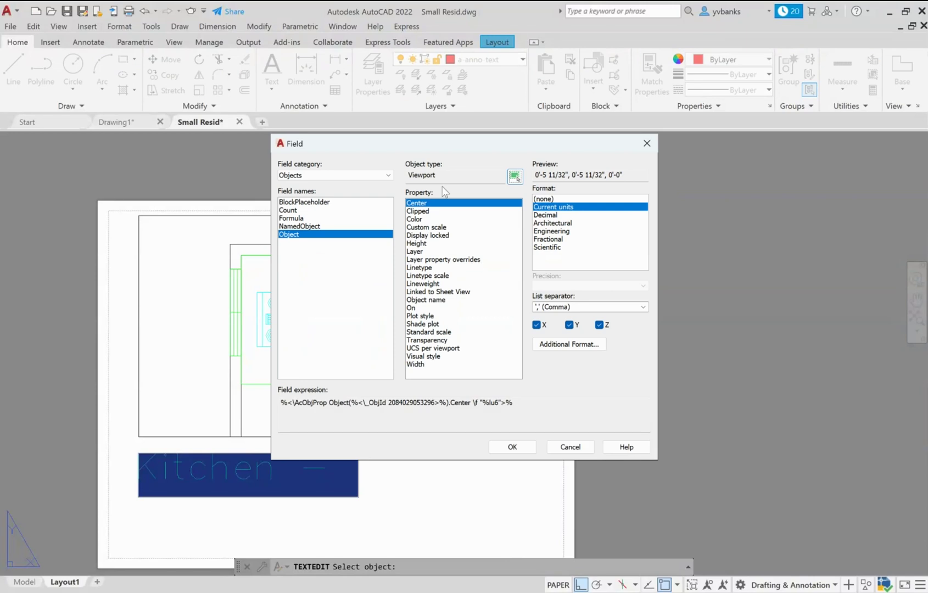
left_click(439, 227)
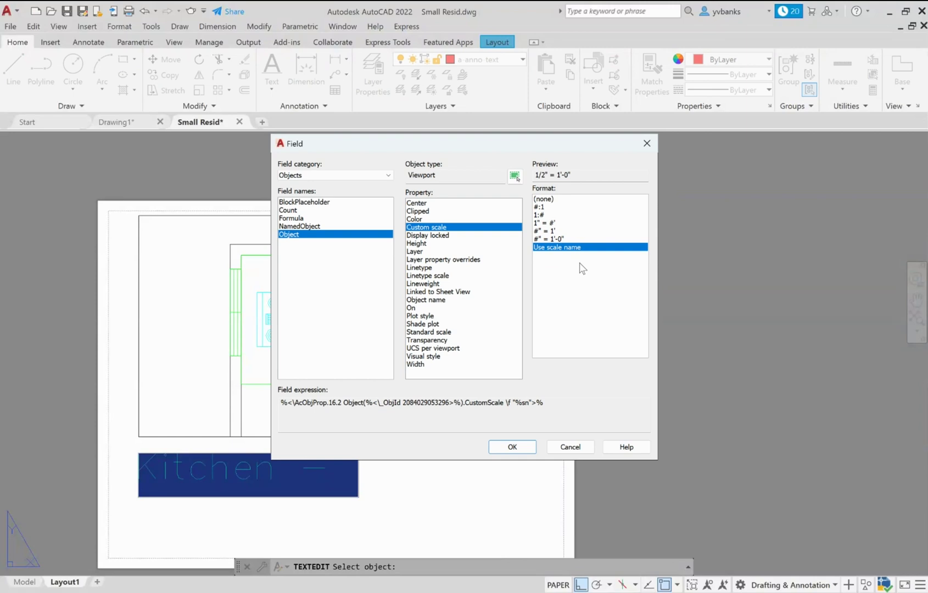
left_click(528, 452)
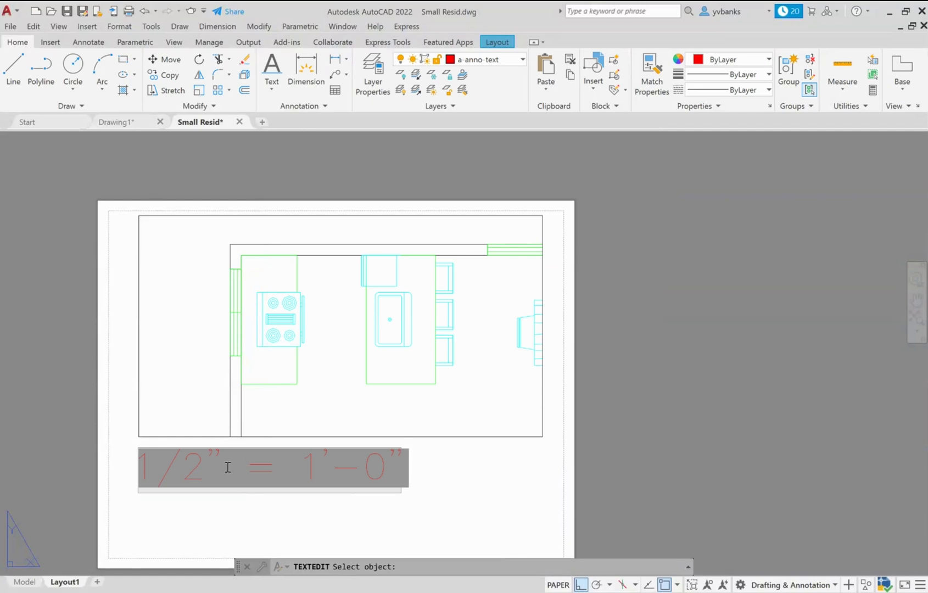
Step: Exit text editing and erase the 1/2" = 1'-0" scale text from the layout
left_click(438, 490)
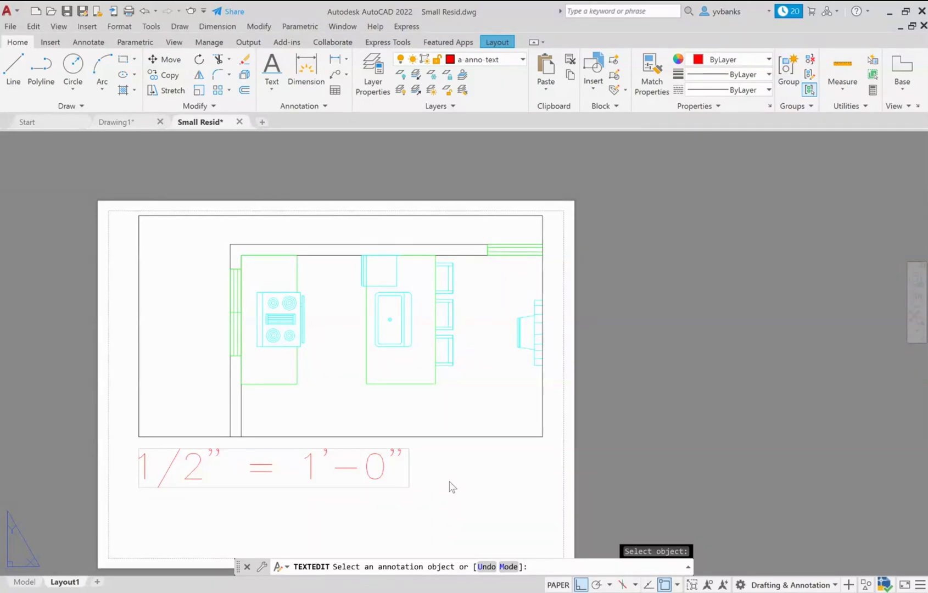
scroll(449, 486, "down", 2)
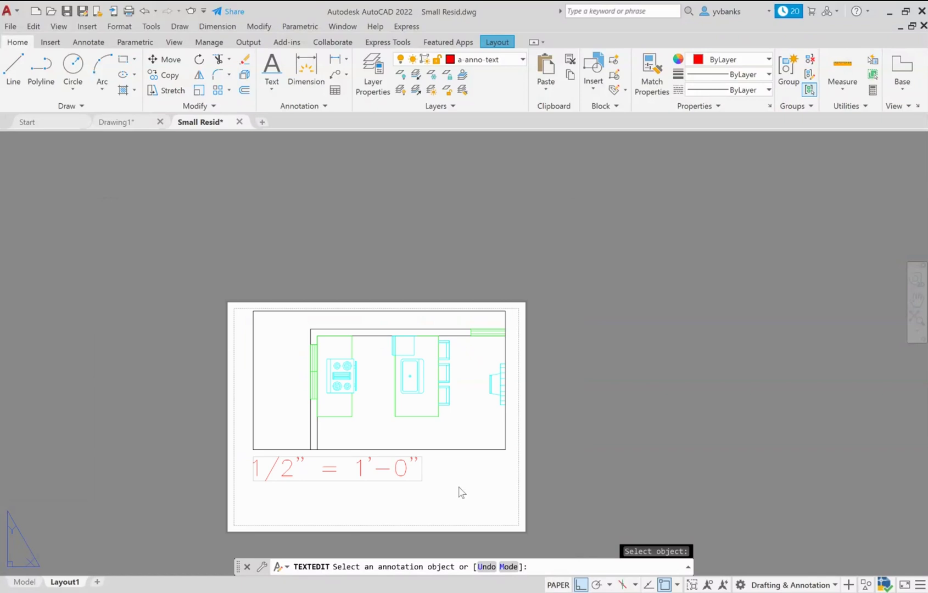
key("Escape")
scroll(462, 489, "up", 2)
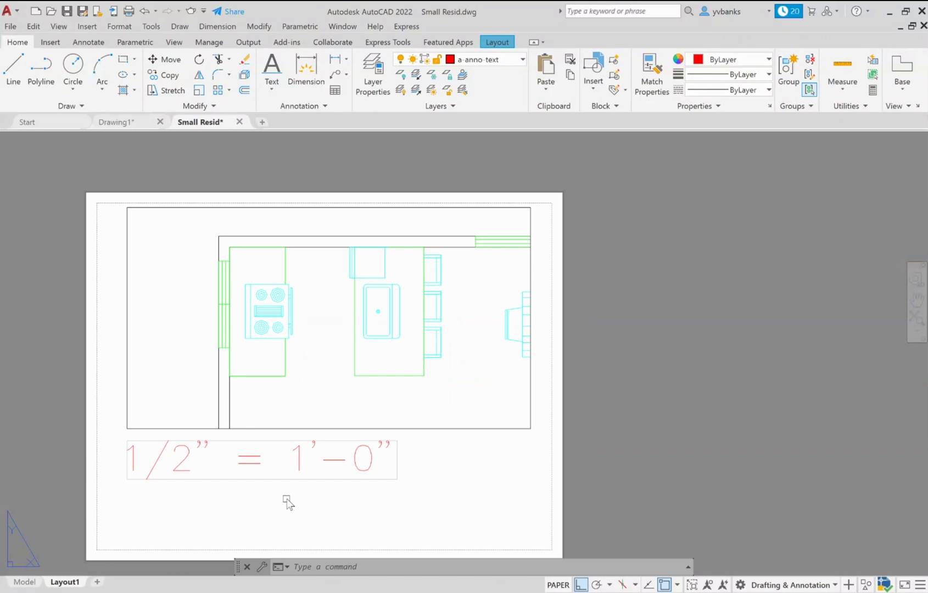
left_click(310, 484)
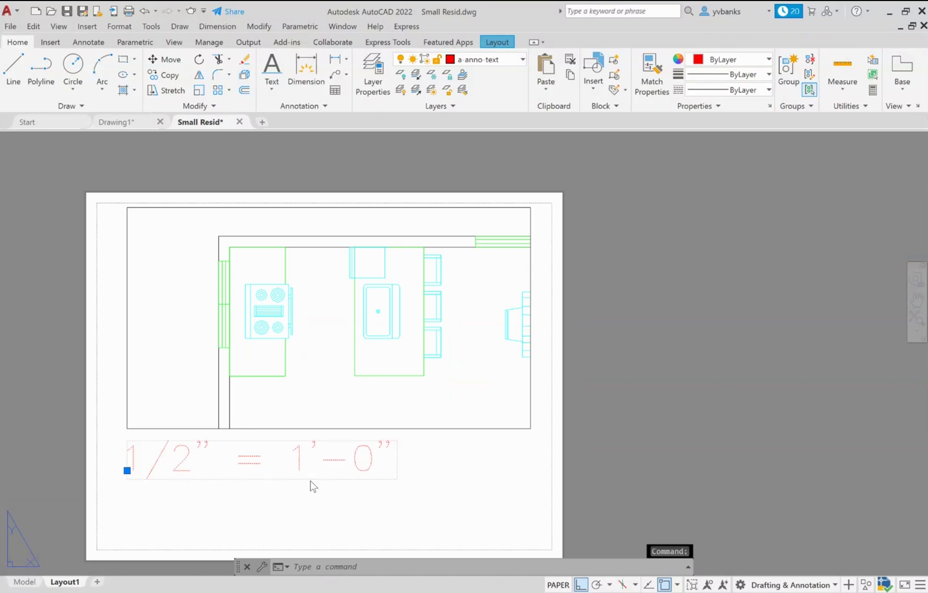
key("Delete")
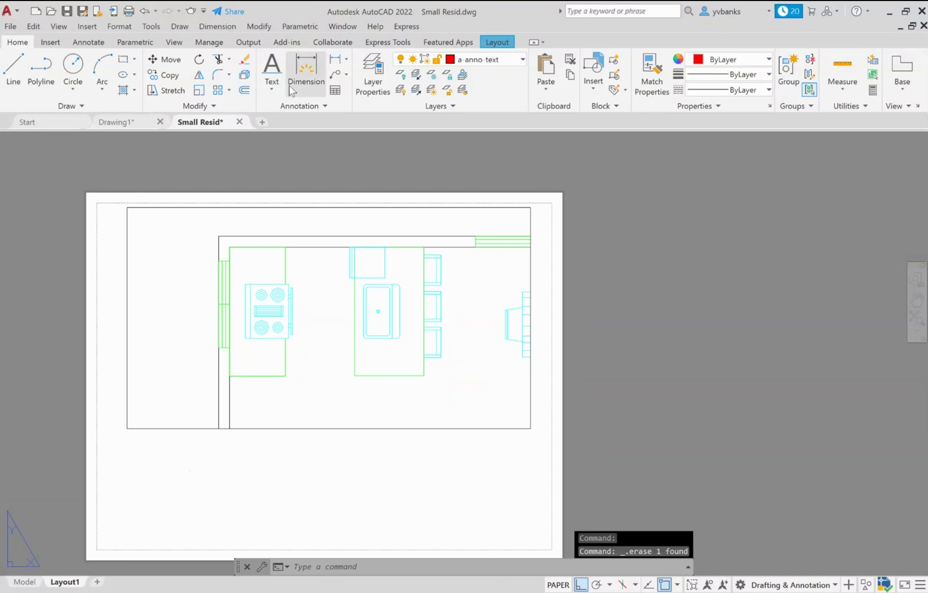
left_click(272, 89)
Step: Place a single-line 'KITCHEN VIEW –' title below the viewport at 1/8 height, 0 rotation
left_click(250, 138)
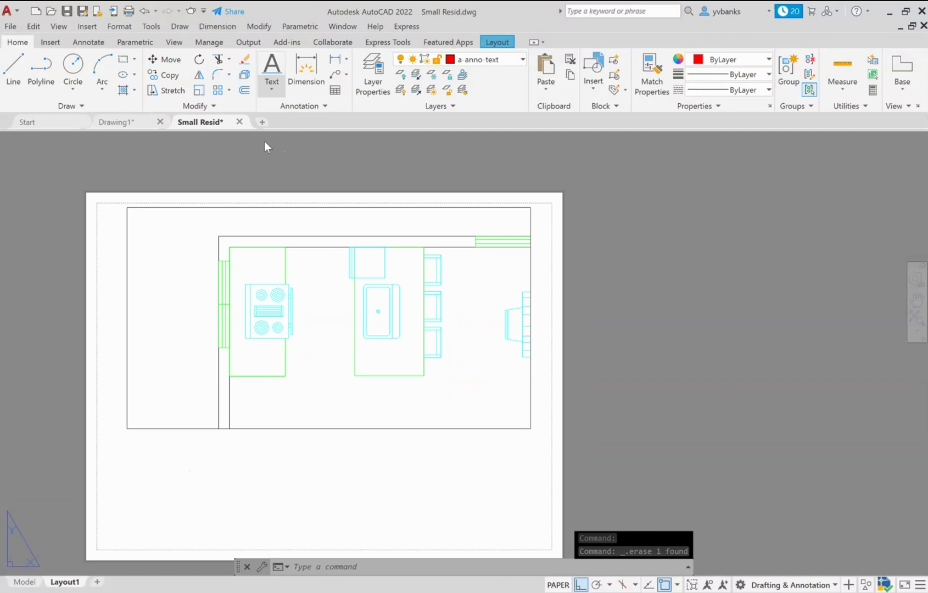
left_click(128, 442)
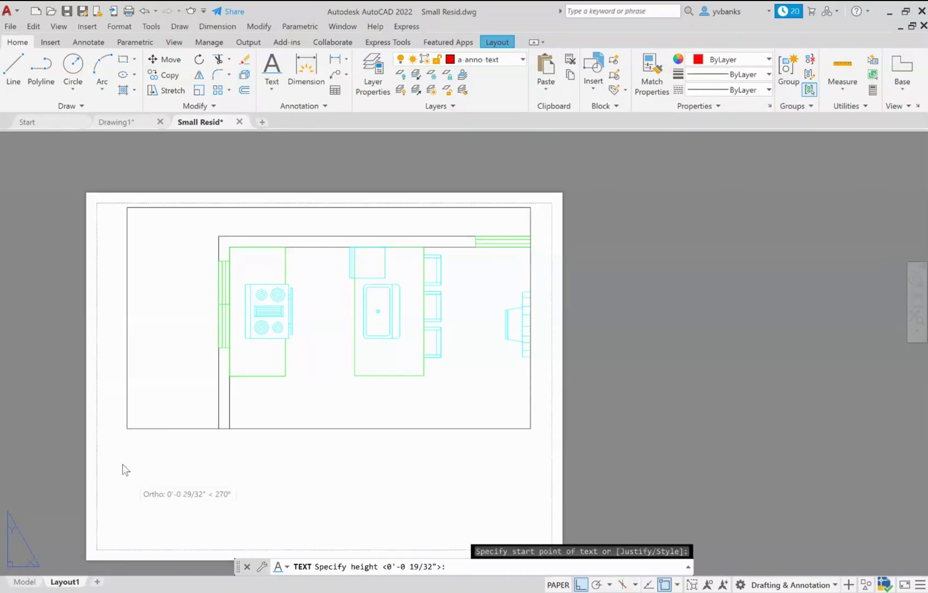
type("1/8")
key("Return")
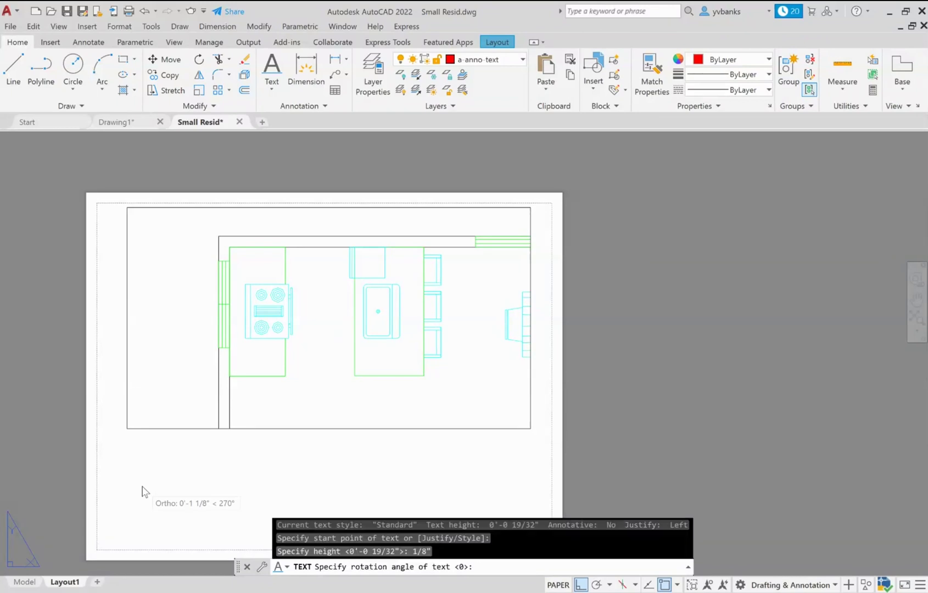
key("Return")
type("KITCH")
left_click(145, 483)
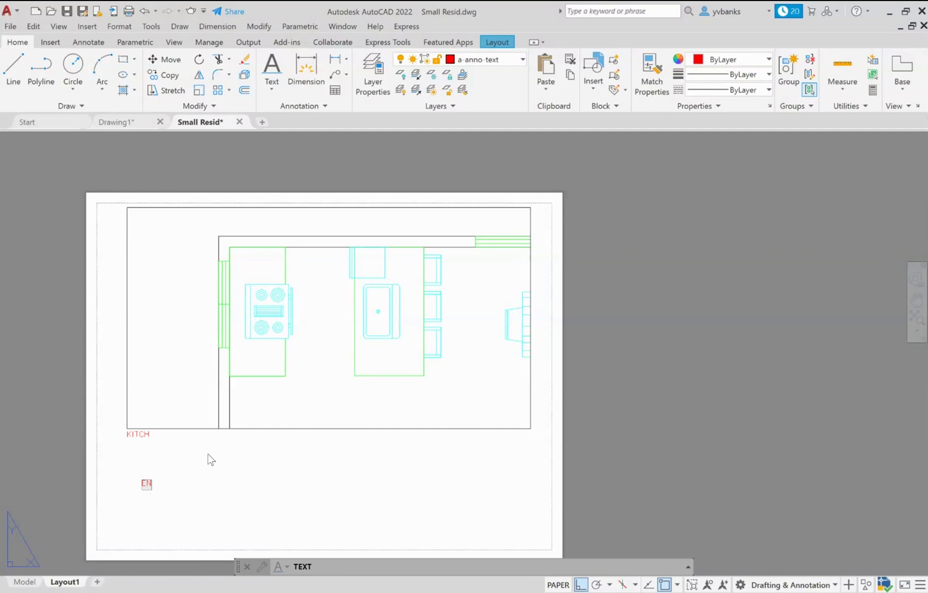
key("BackSpace")
key("BackSpace")
key("BackSpace")
type("EN")
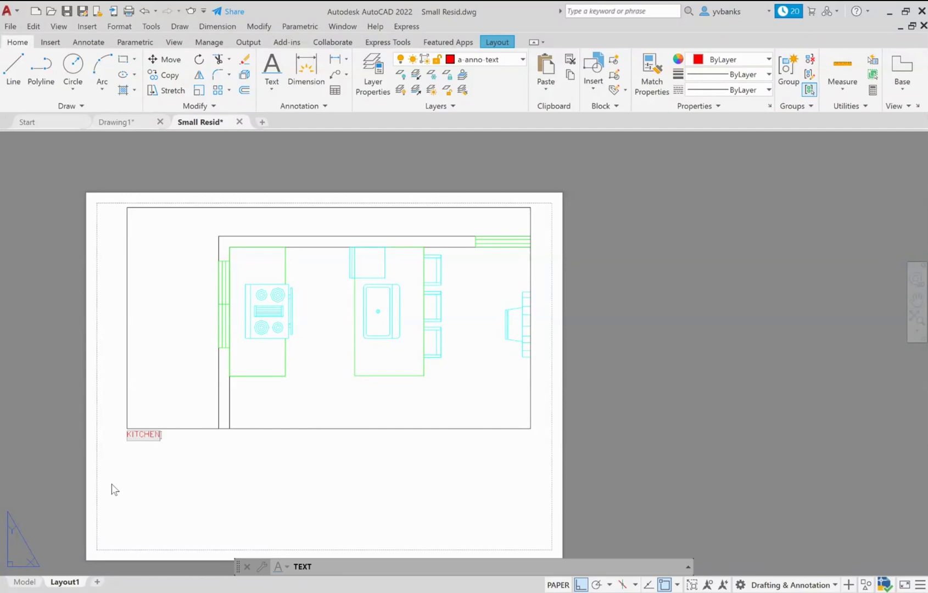
type(" vIEW")
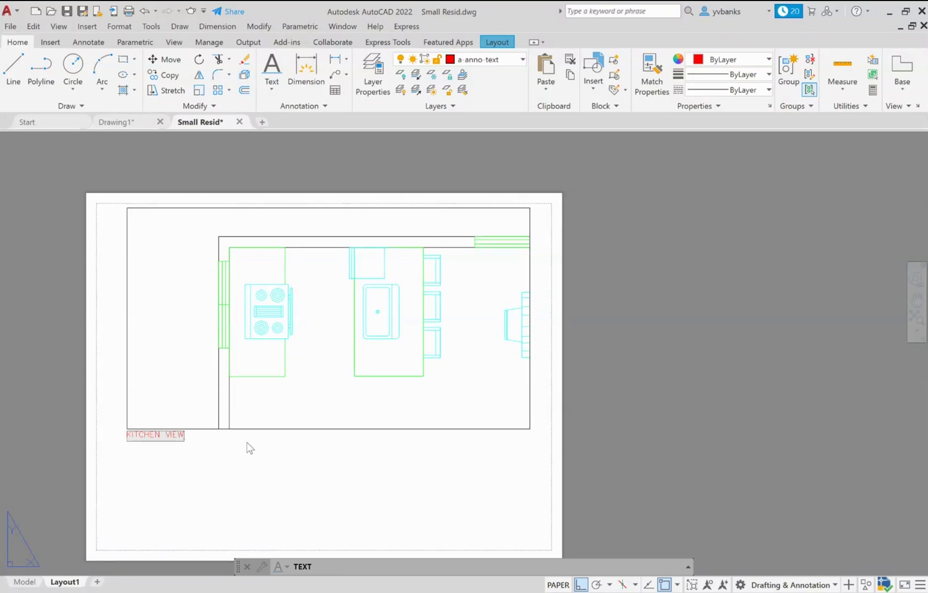
scroll(250, 447, "up", 2)
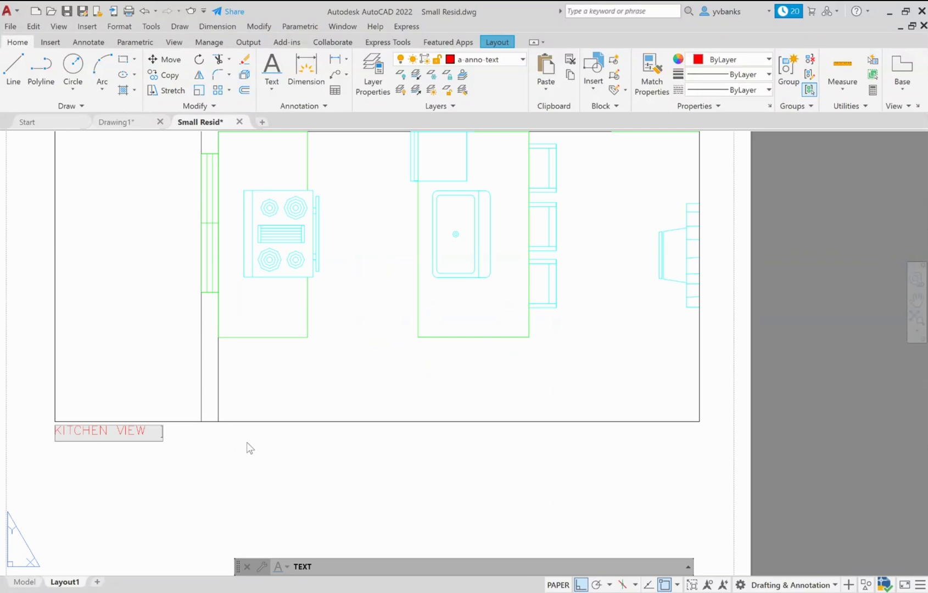
key("BackSpace")
key("BackSpace")
type("-")
left_click(247, 441)
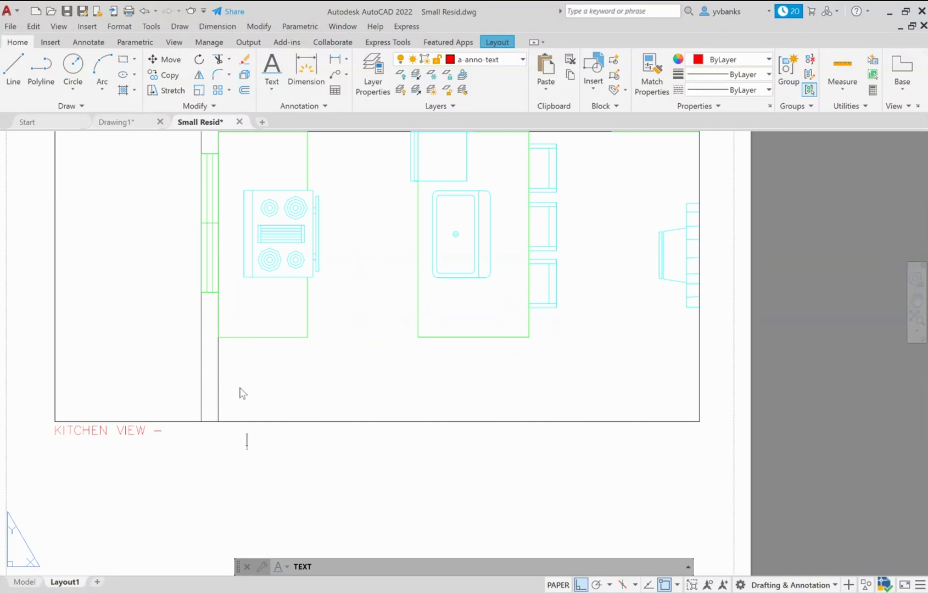
key("Escape")
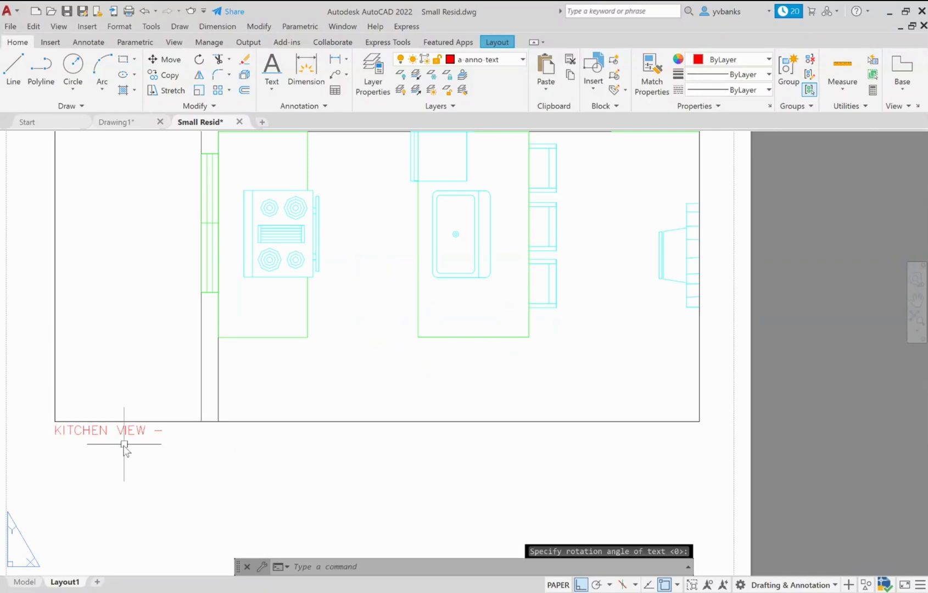
Step: Move the 'KITCHEN VIEW –' title slightly lower on the sheet
left_click(130, 430)
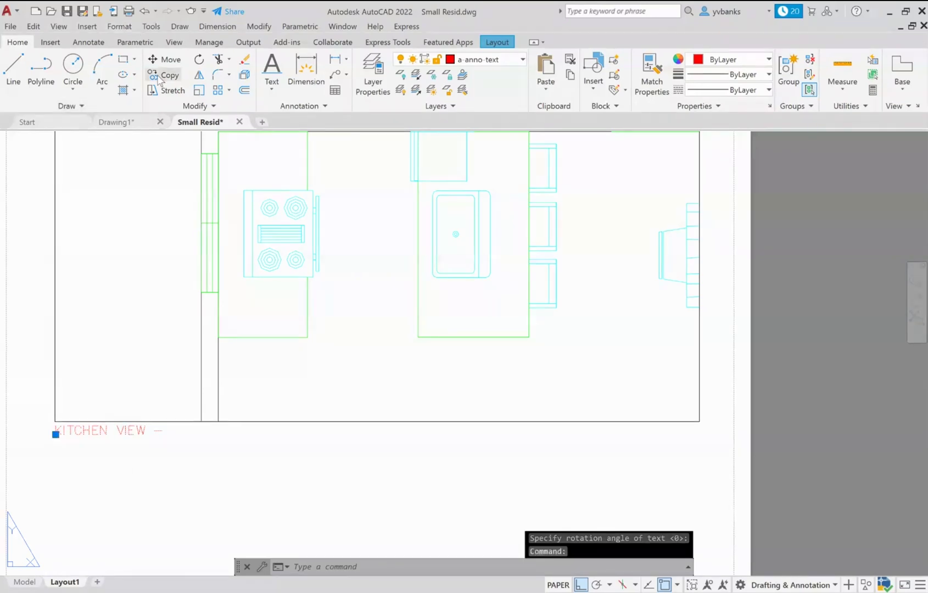
left_click(164, 60)
left_click(106, 434)
left_click(109, 457)
key("Escape")
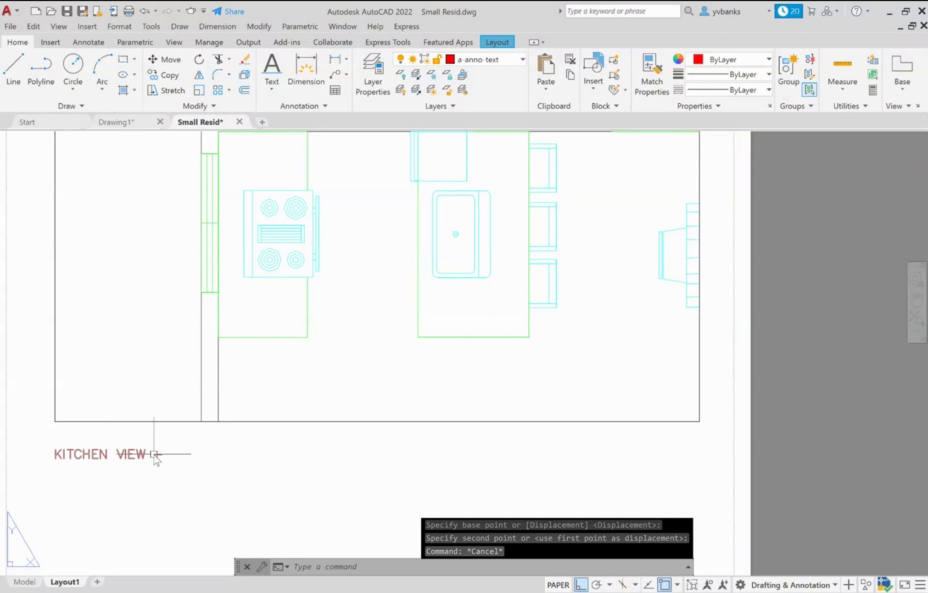
double_click(154, 455)
Step: Insert a field after the title dash showing the kitchen viewport's scale name, 1/2" = 1'-0"
left_click(181, 463)
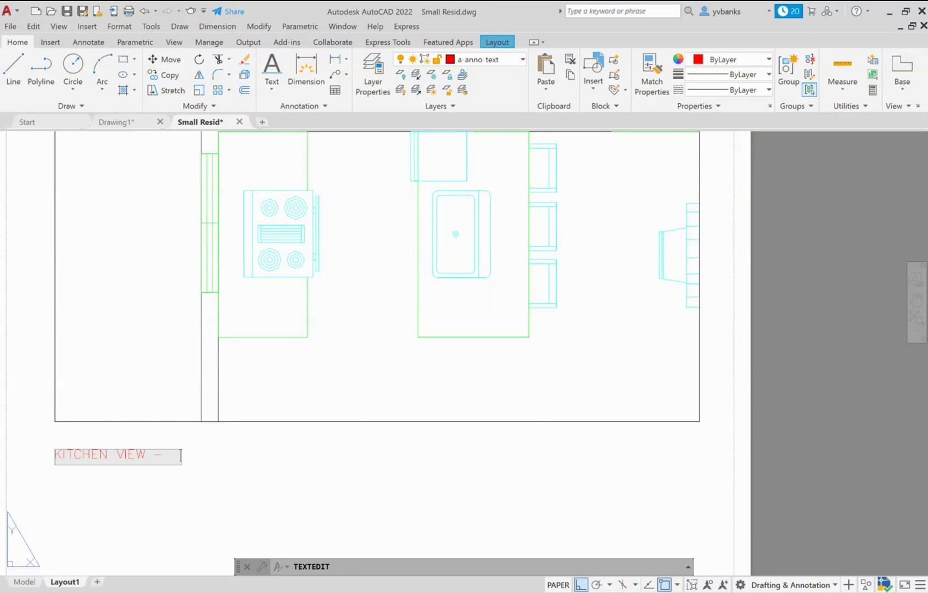
key("ctrl+f")
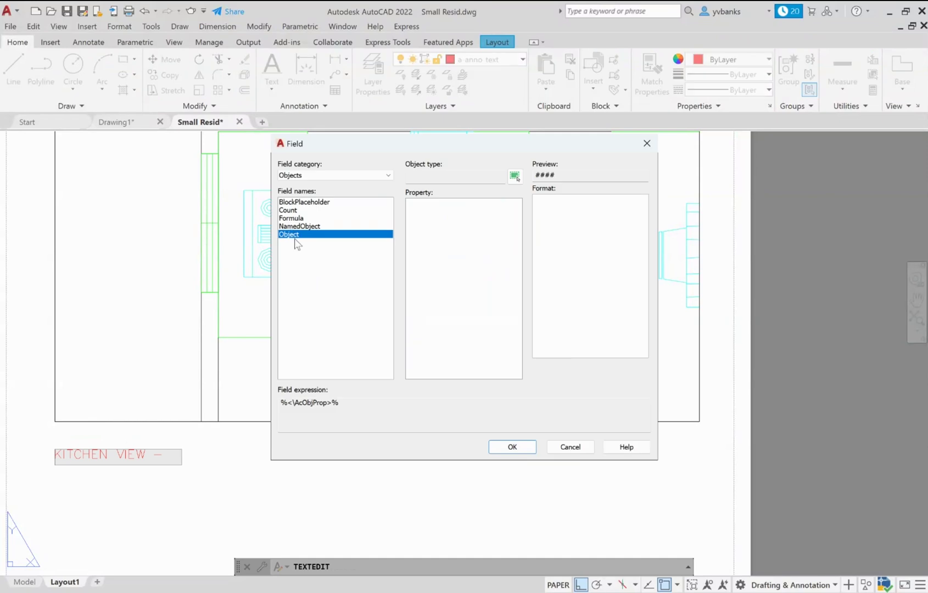
left_click(514, 177)
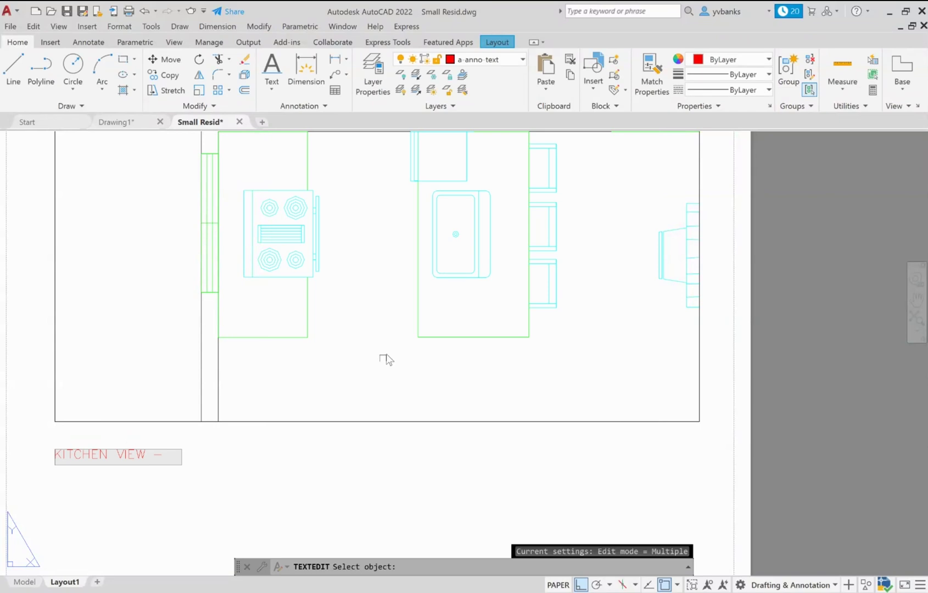
left_click(380, 421)
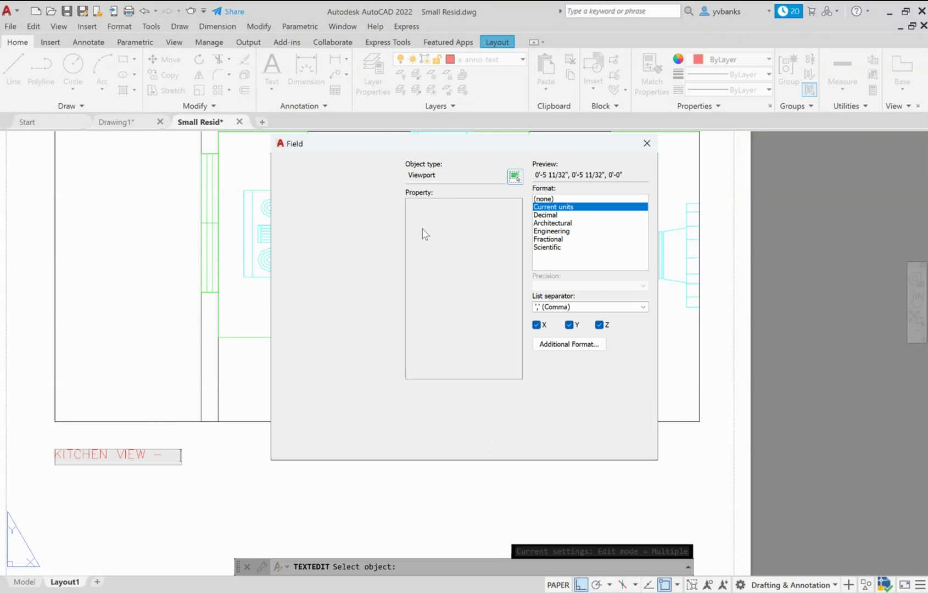
left_click(461, 227)
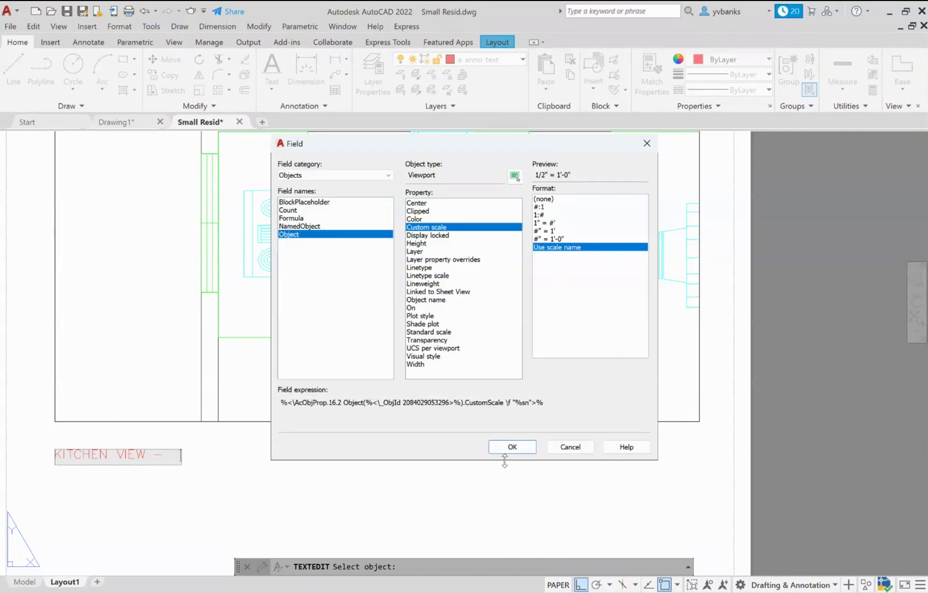
left_click(512, 447)
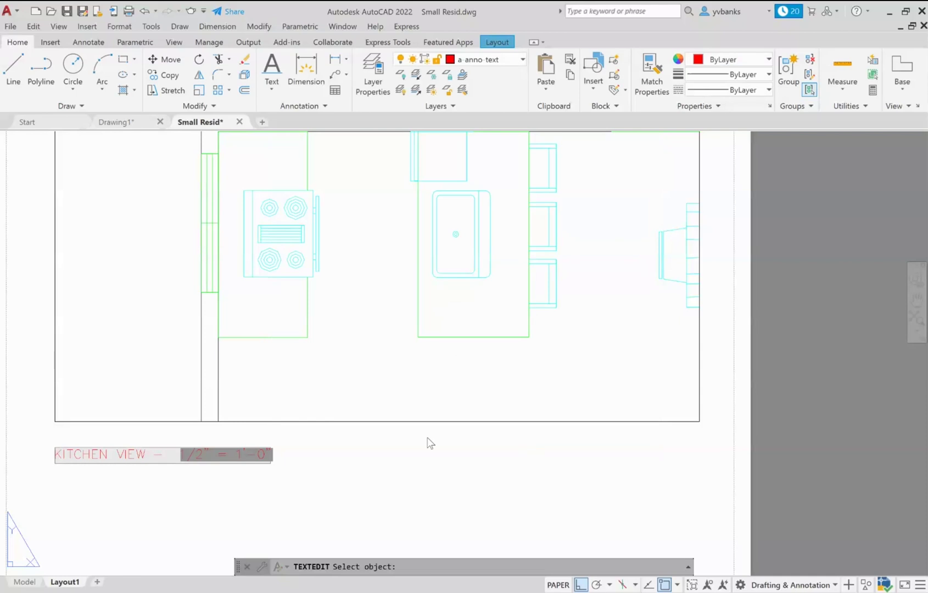
left_click(238, 480)
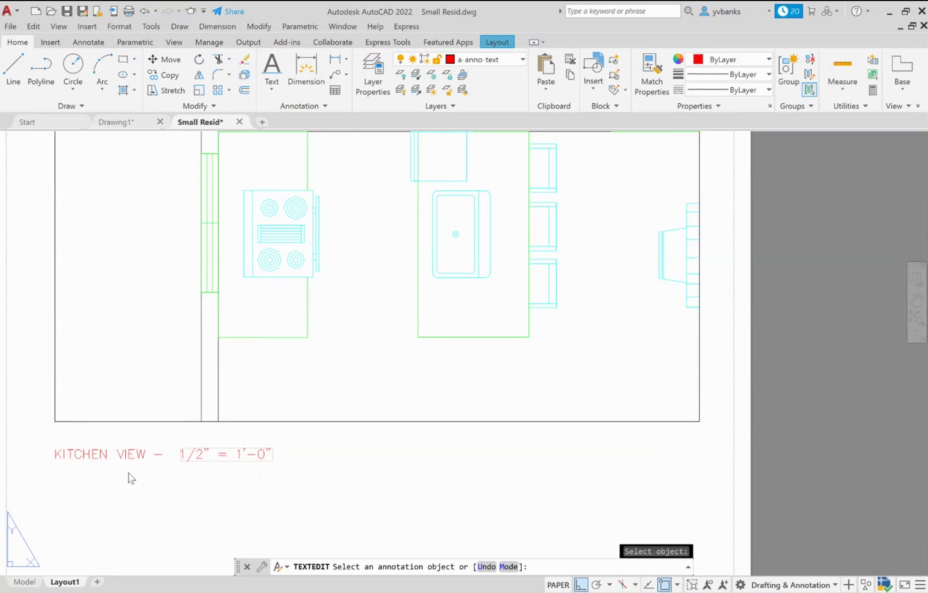
Step: Exit title text editing and zoom out to show the whole Layout1 sheet
scroll(317, 459, "down", 2)
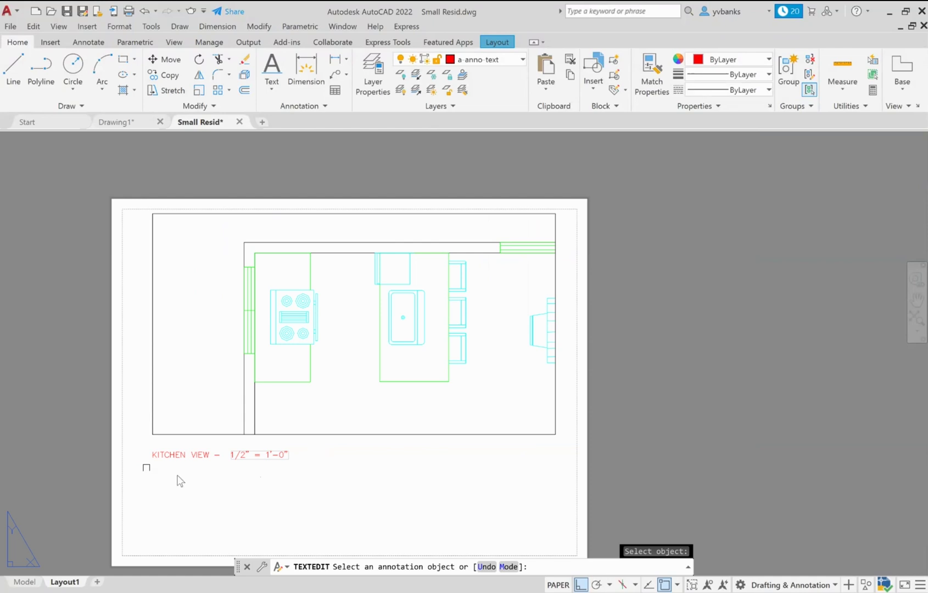
key("Escape")
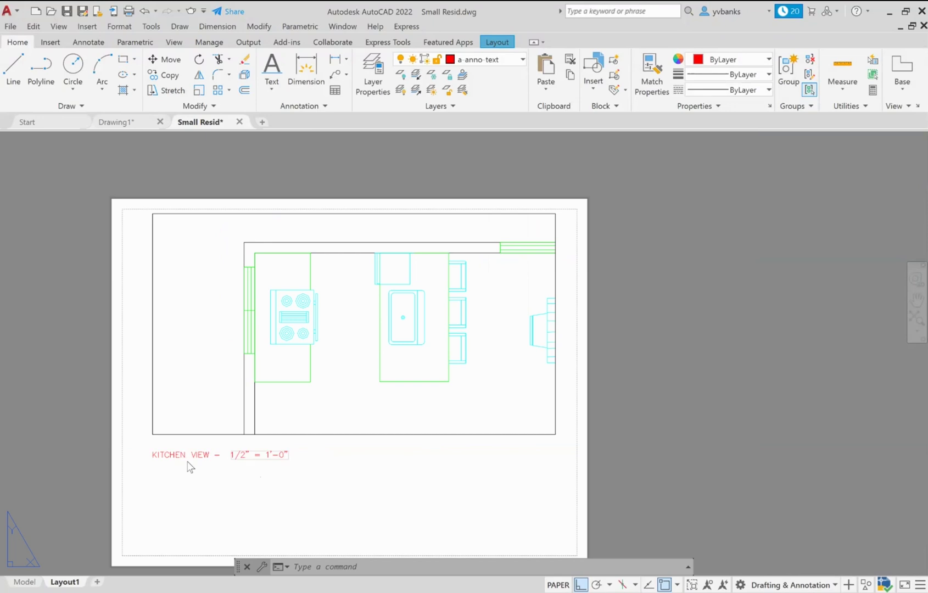
scroll(259, 460, "up", 1)
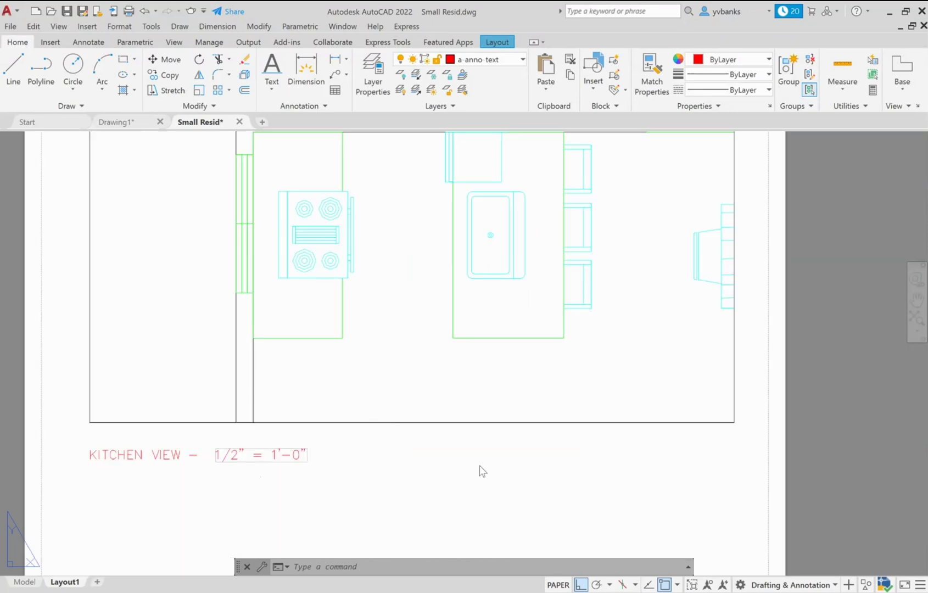
scroll(475, 467, "down", 1)
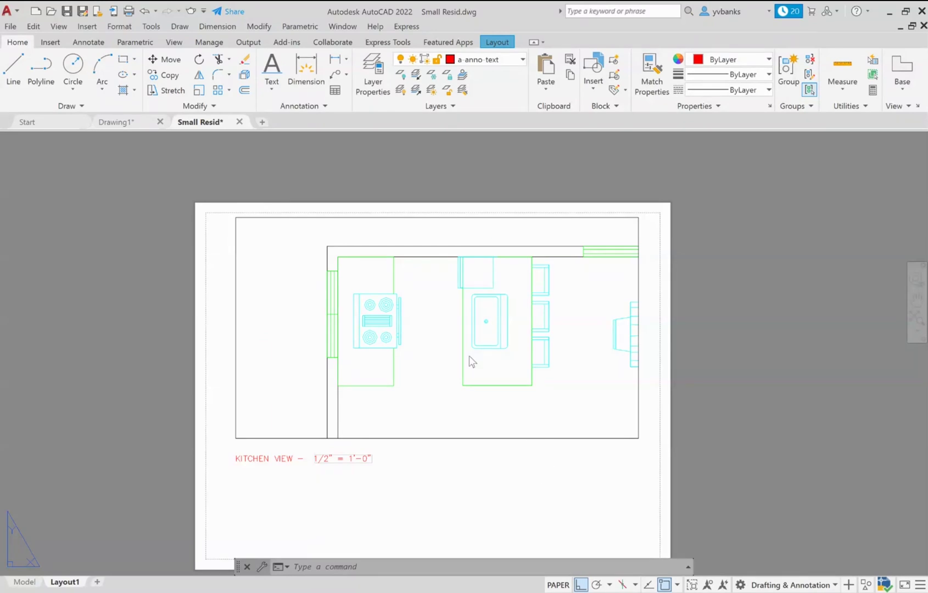
Step: Set the kitchen viewport to 3/4" = 1'-0", nudge the plan down, and return to paper space
double_click(511, 421)
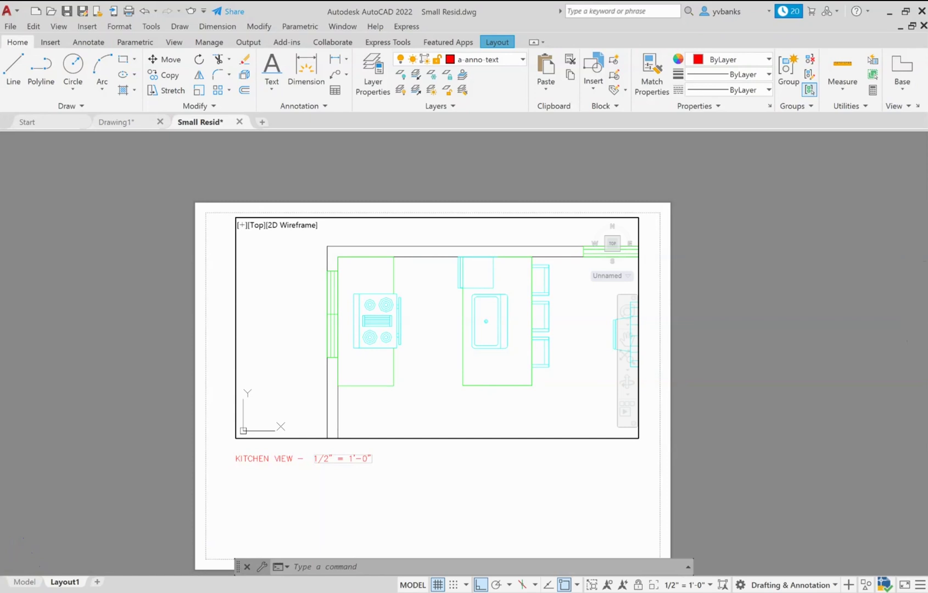
left_click(606, 554)
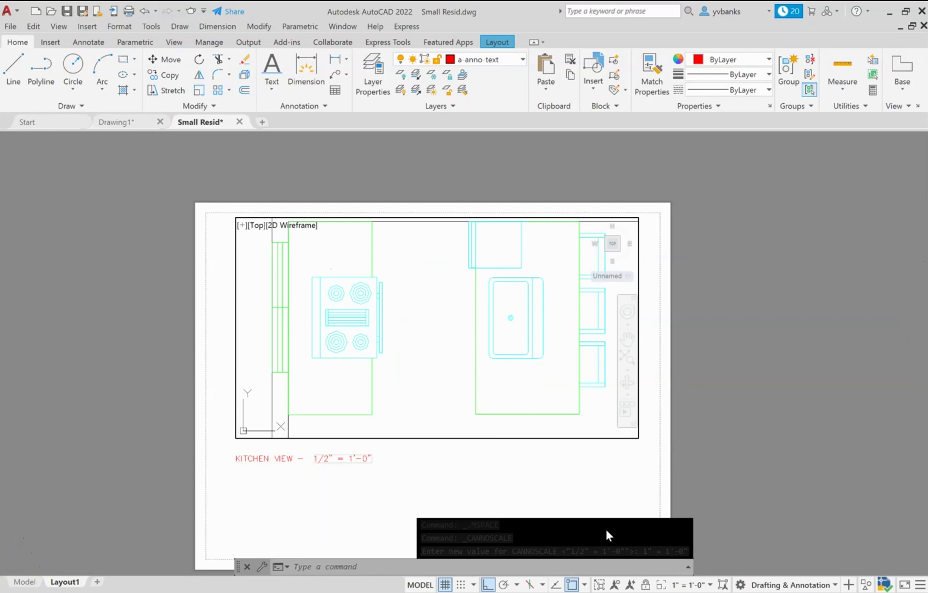
left_click(627, 338)
left_click_drag(513, 350, 512, 359)
key("Escape")
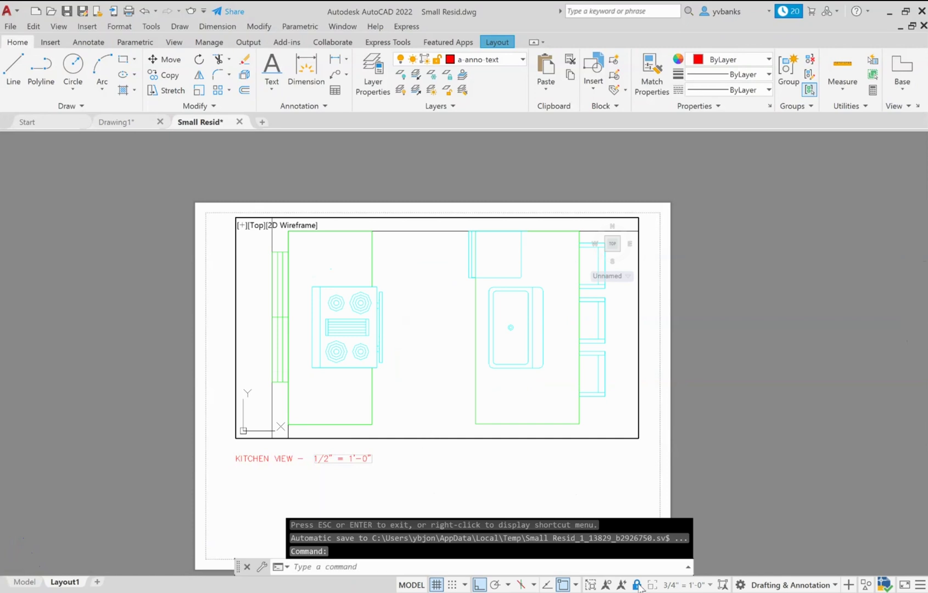
left_click(420, 585)
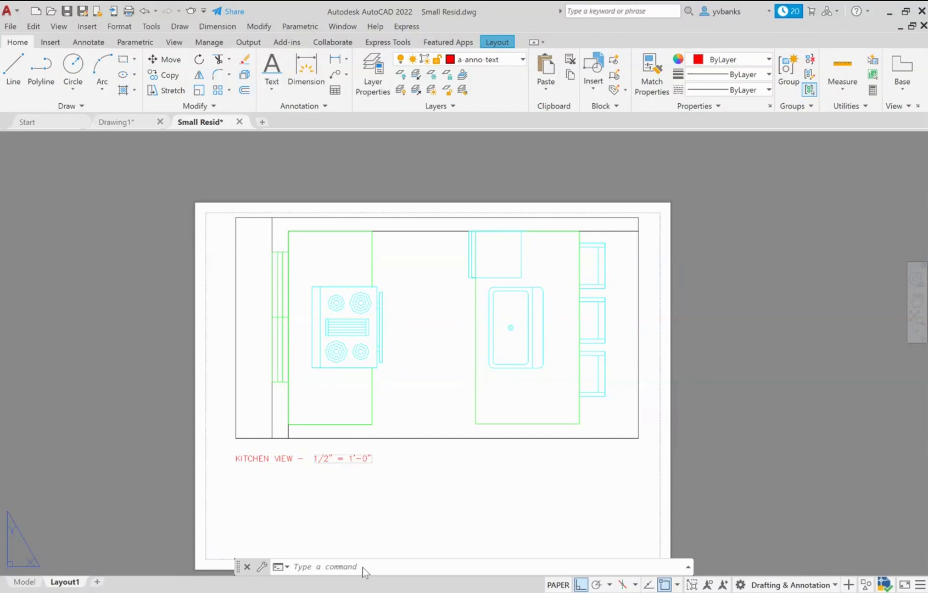
Step: Run REGEN so the title's scale field refreshes to read 1:16
type("REGEN")
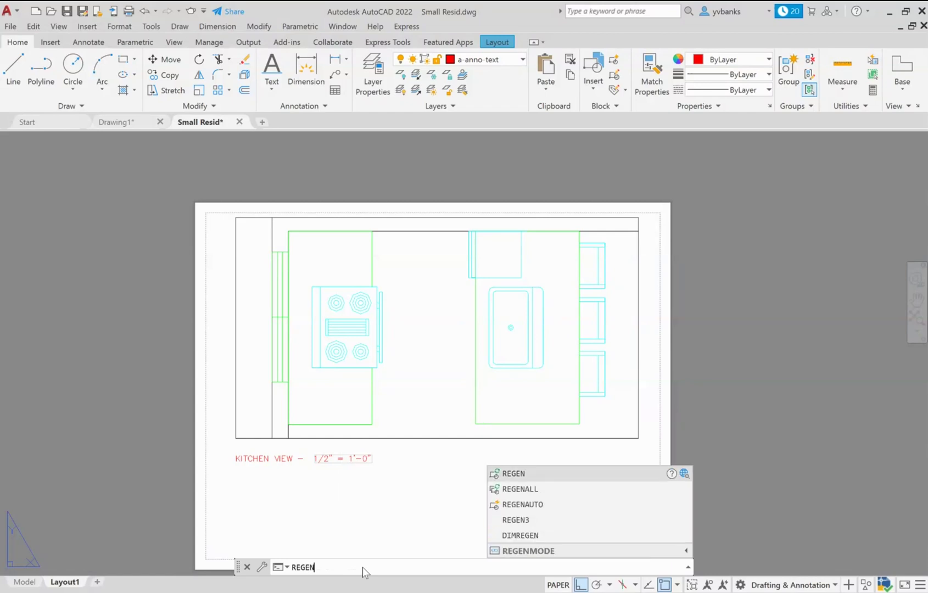
left_click(541, 473)
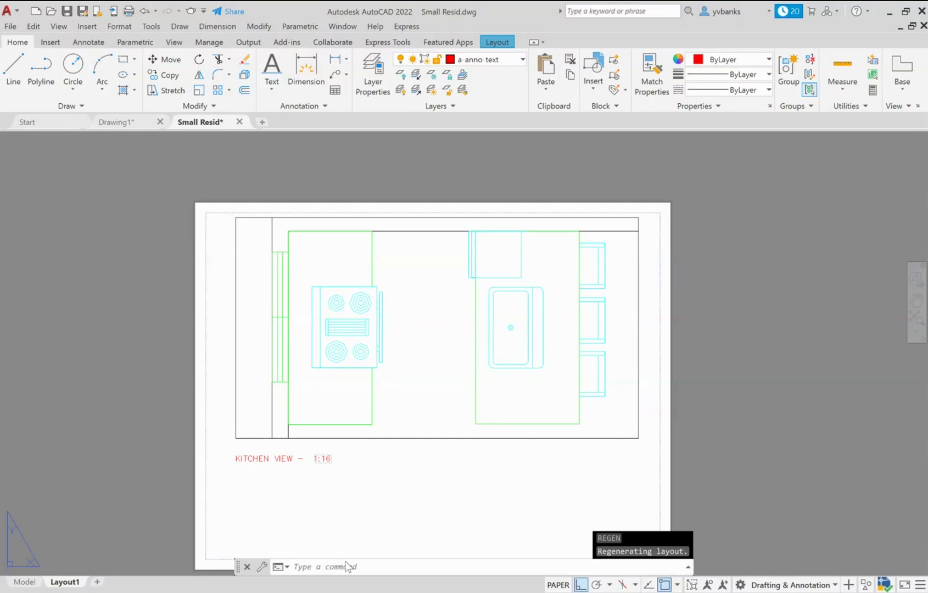
key("Escape")
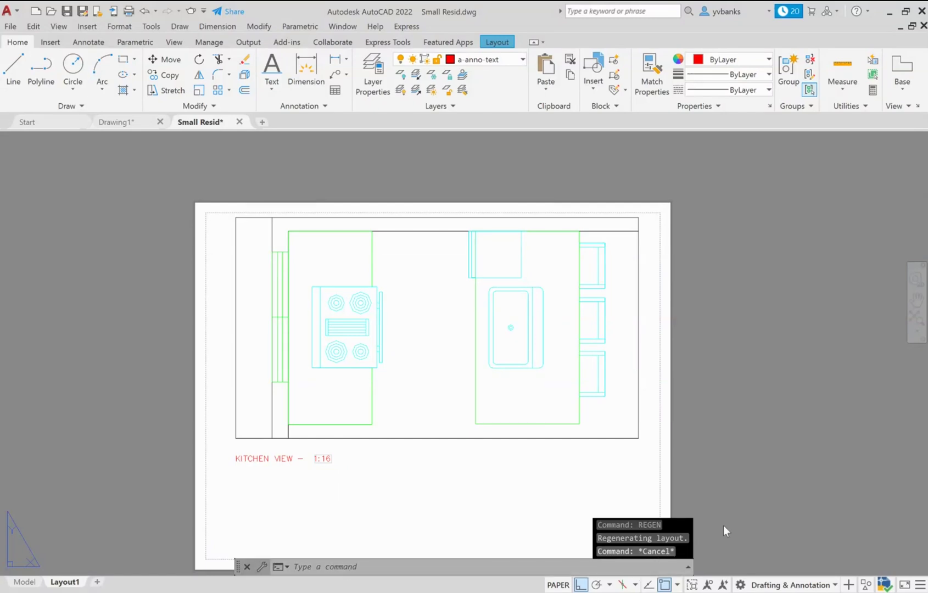